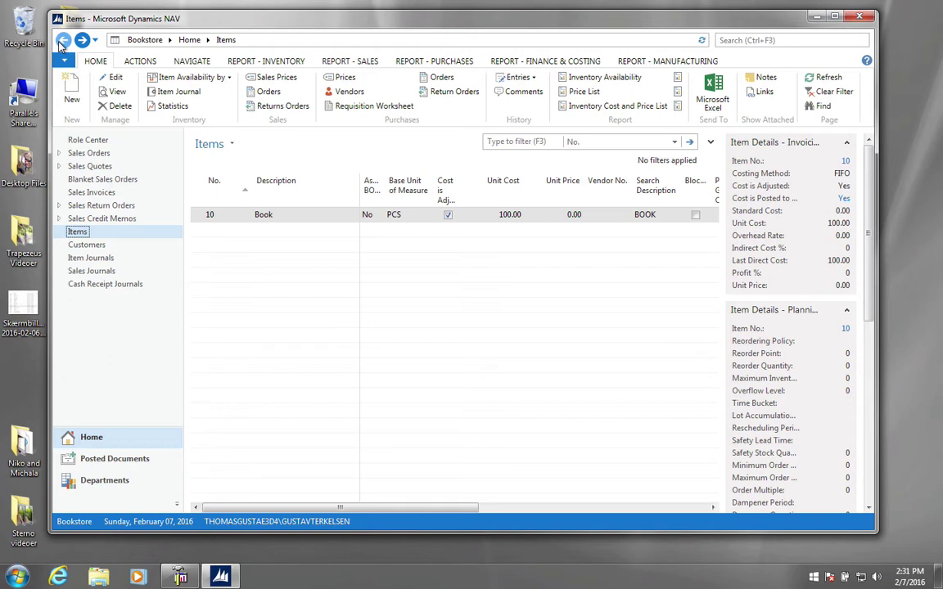
Open the item card for Book, review the ledger entries behind its inventory, and return to the item list.
left_click(324, 217)
double_click(323, 217)
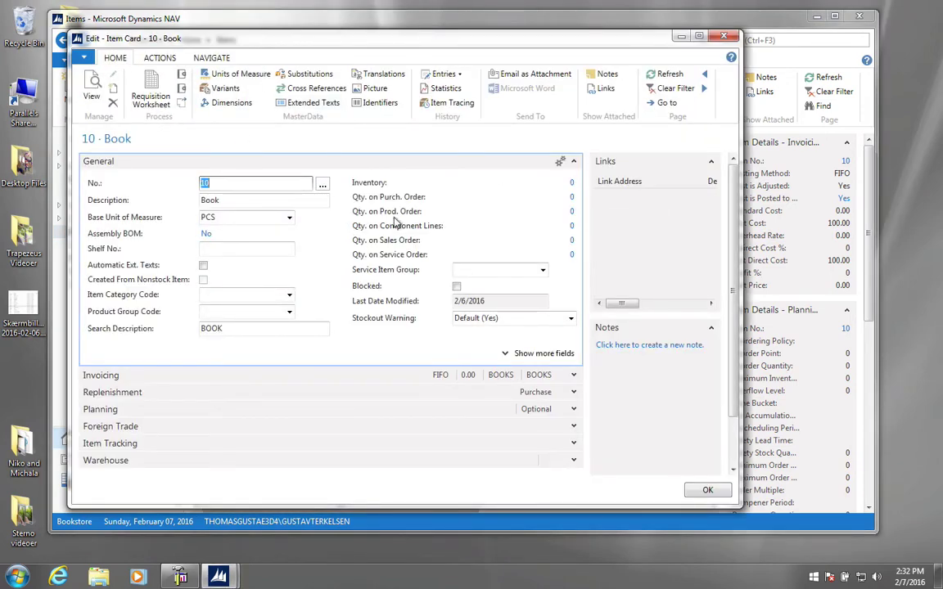
left_click(571, 187)
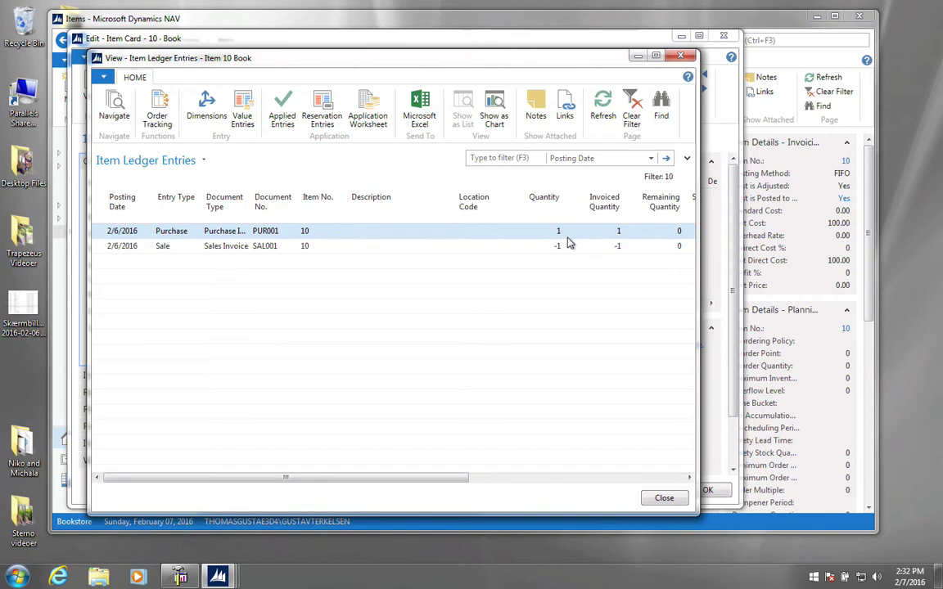
left_click(685, 54)
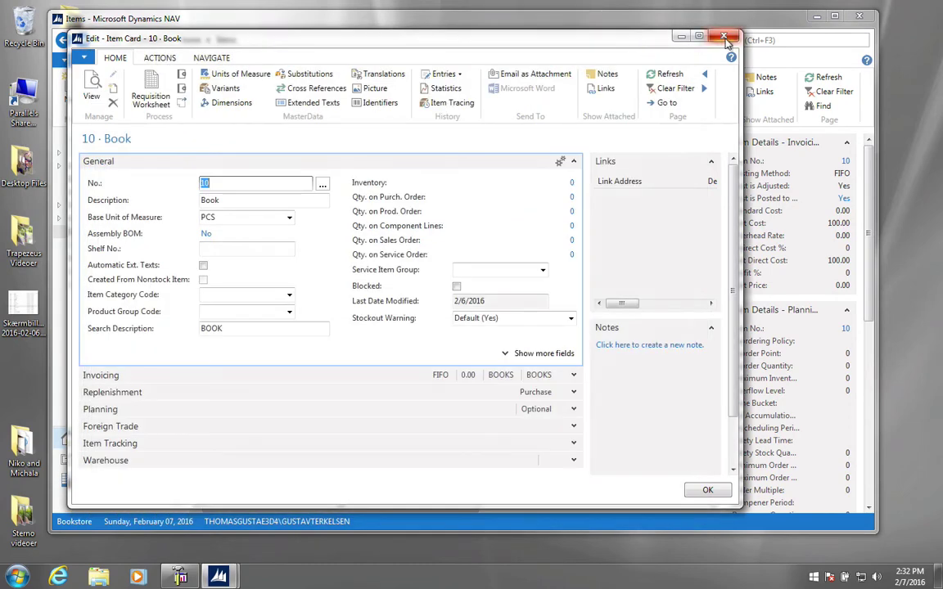
left_click(725, 38)
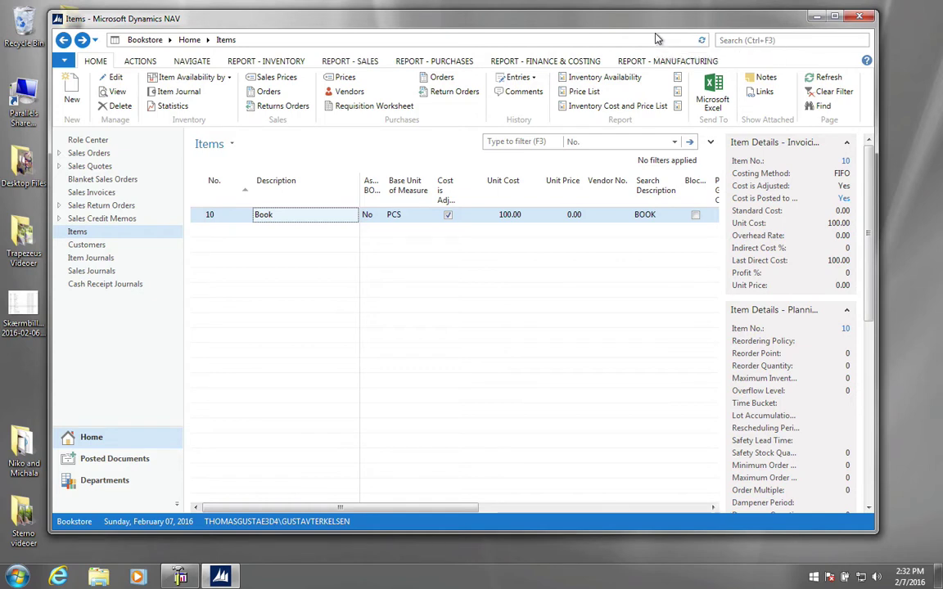
Search for the item journals and open the DEFAULT journal batch for editing.
left_click(735, 39)
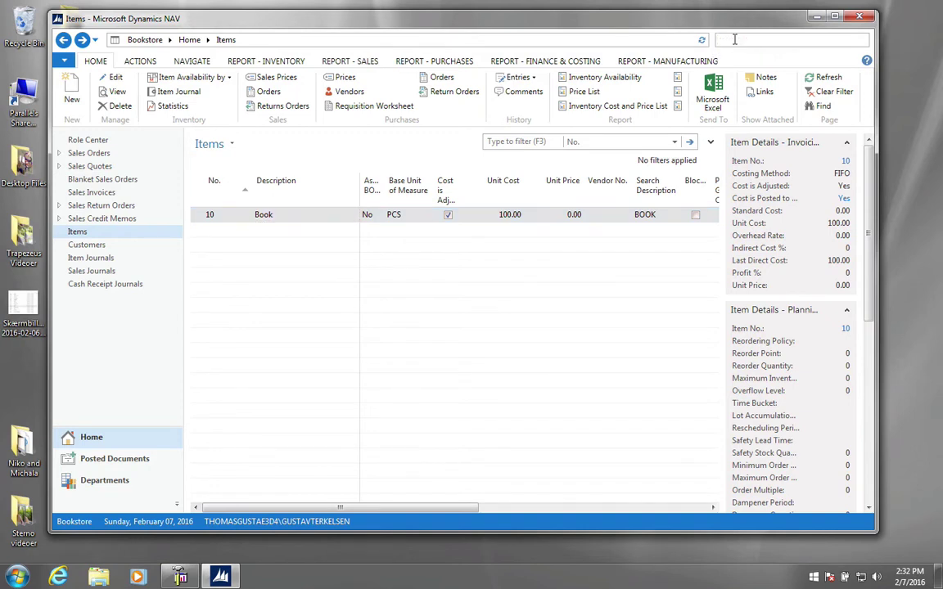
type("item jour")
left_click(587, 60)
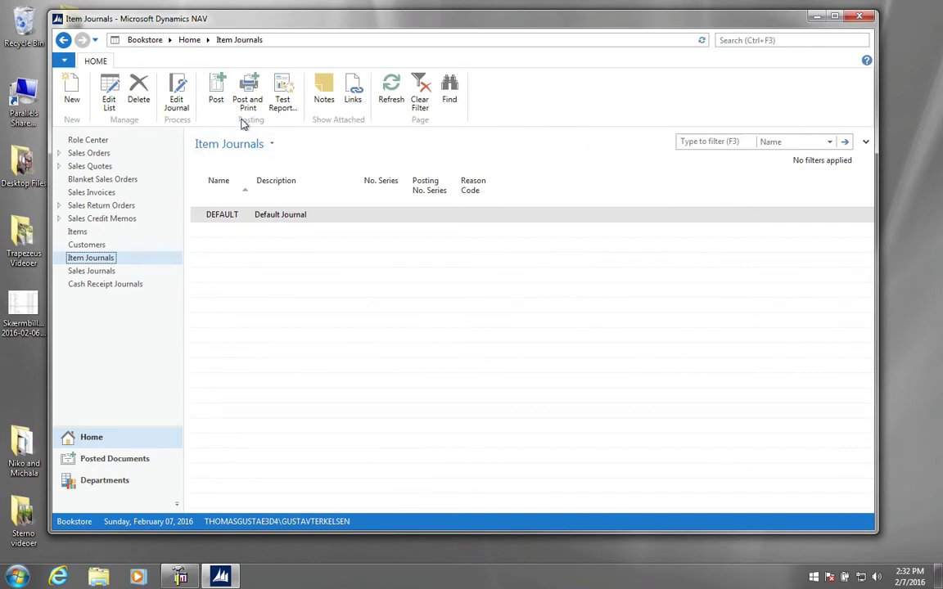
double_click(276, 216)
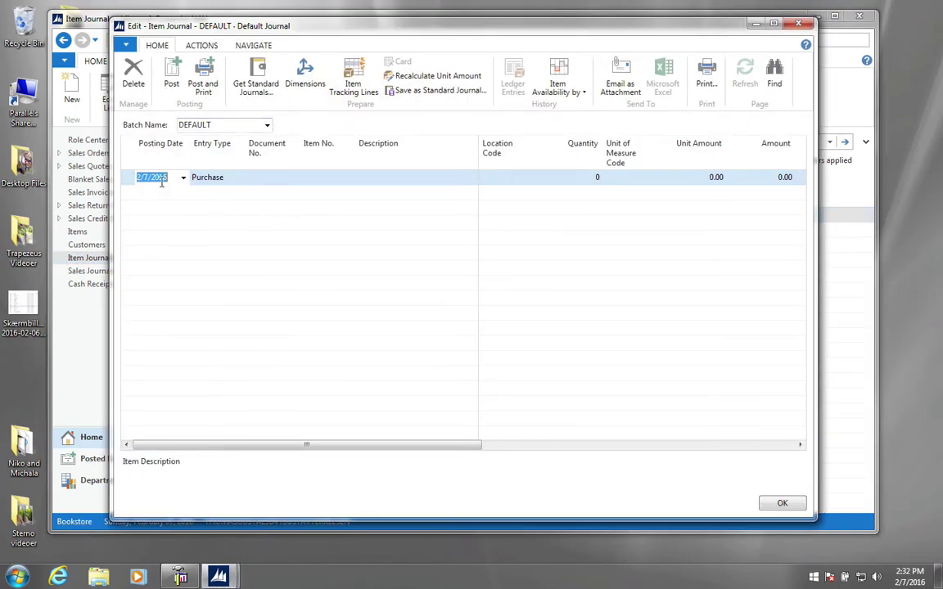
Set the entry type of the first journal line to Positive Adjmt.
left_click(218, 178)
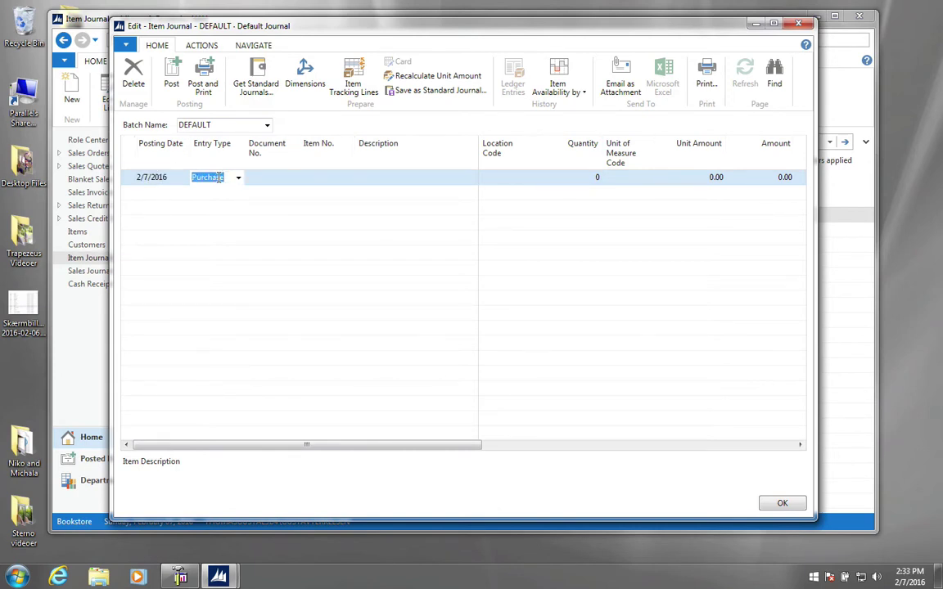
left_click(241, 181)
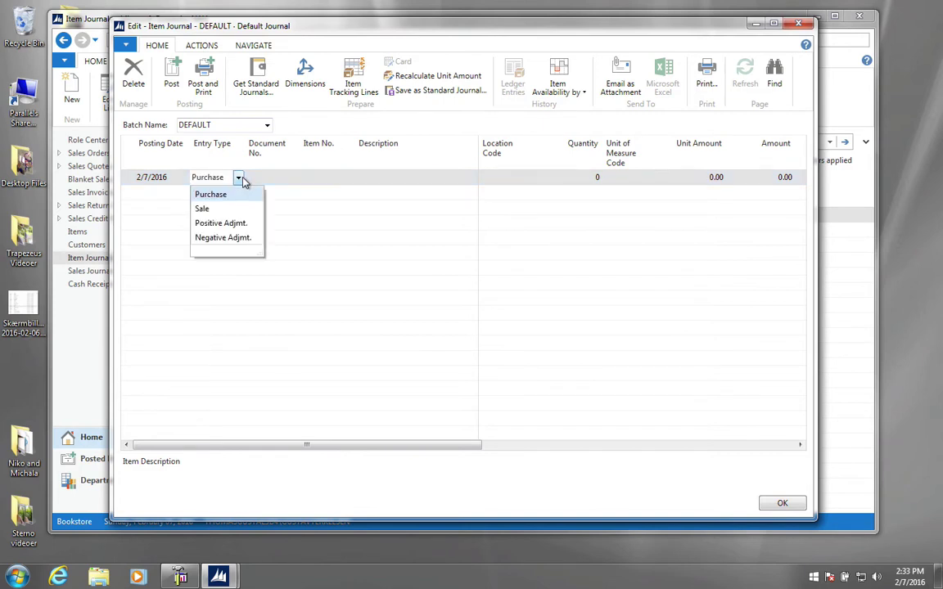
left_click(227, 229)
key("Tab")
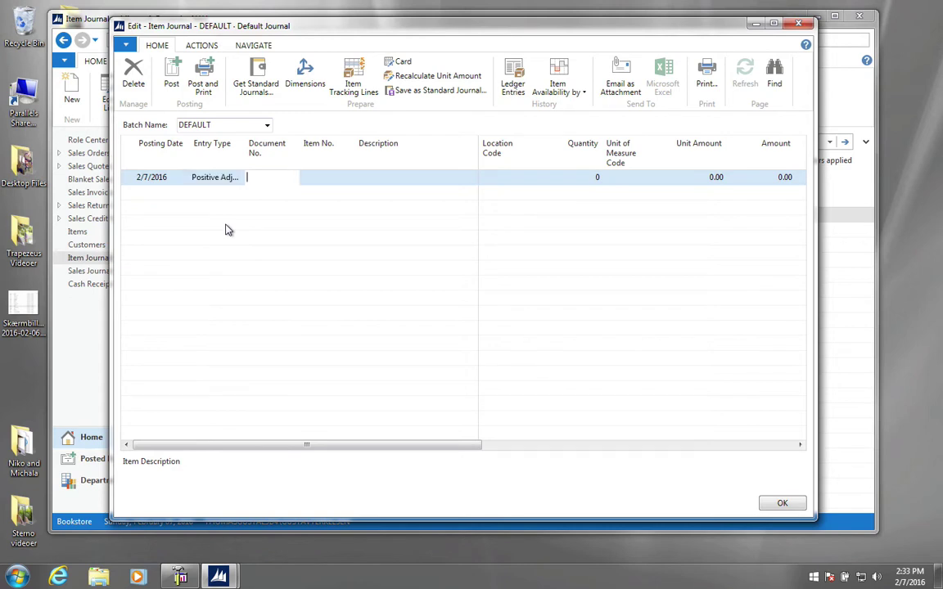
Choose item 10 (Book) on the journal line and enter a quantity of 1.
left_click(318, 178)
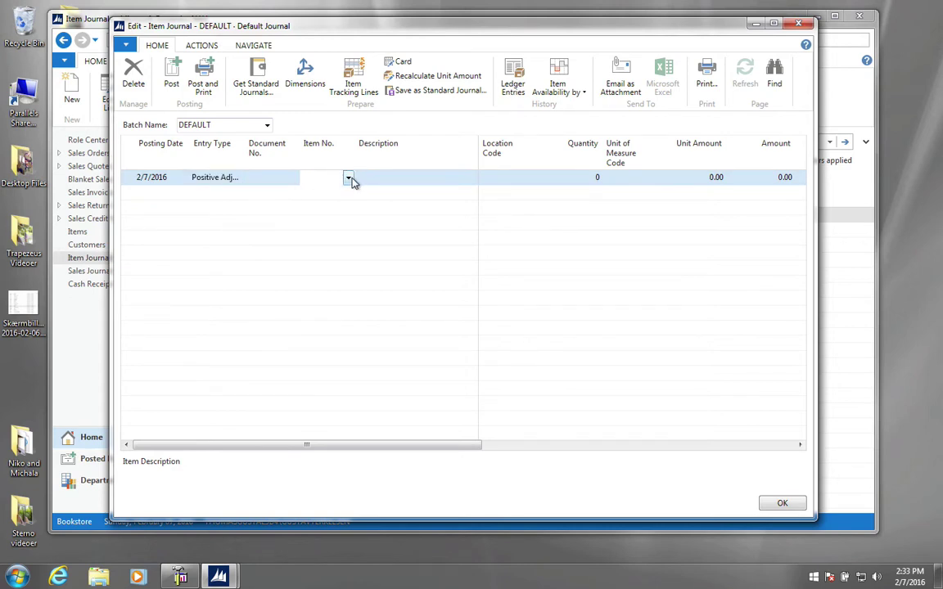
left_click(350, 179)
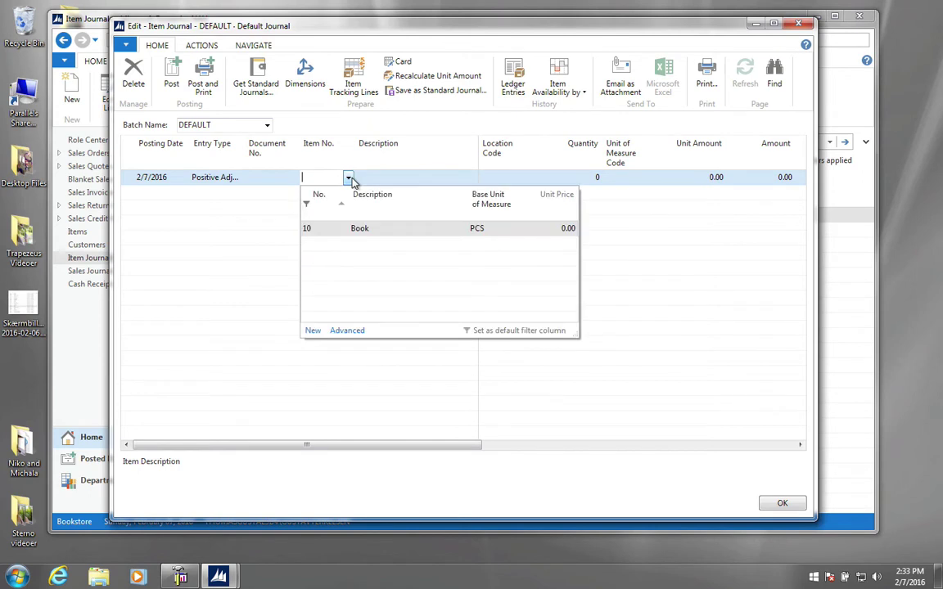
left_click(319, 233)
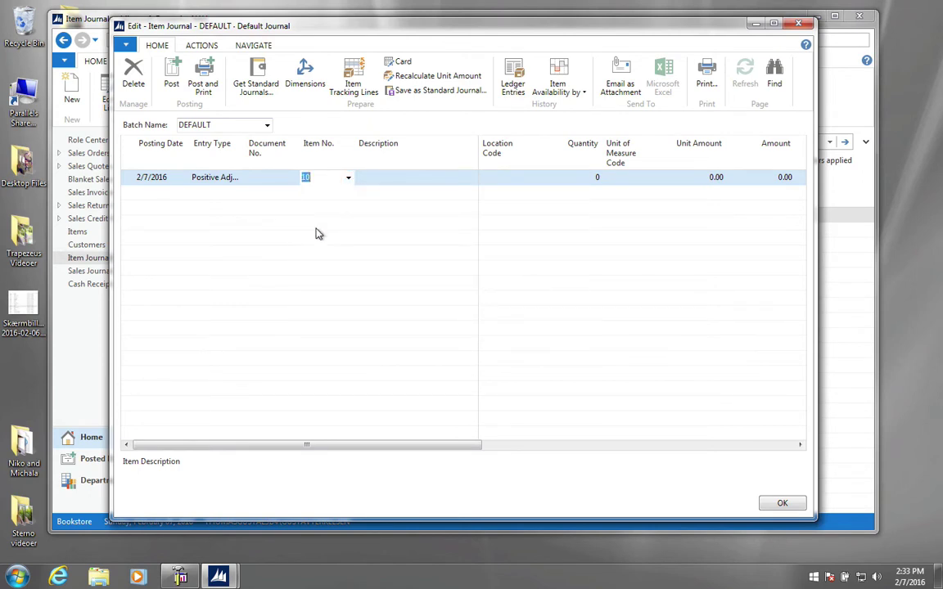
key("Tab")
key("Tab")
key("Tab")
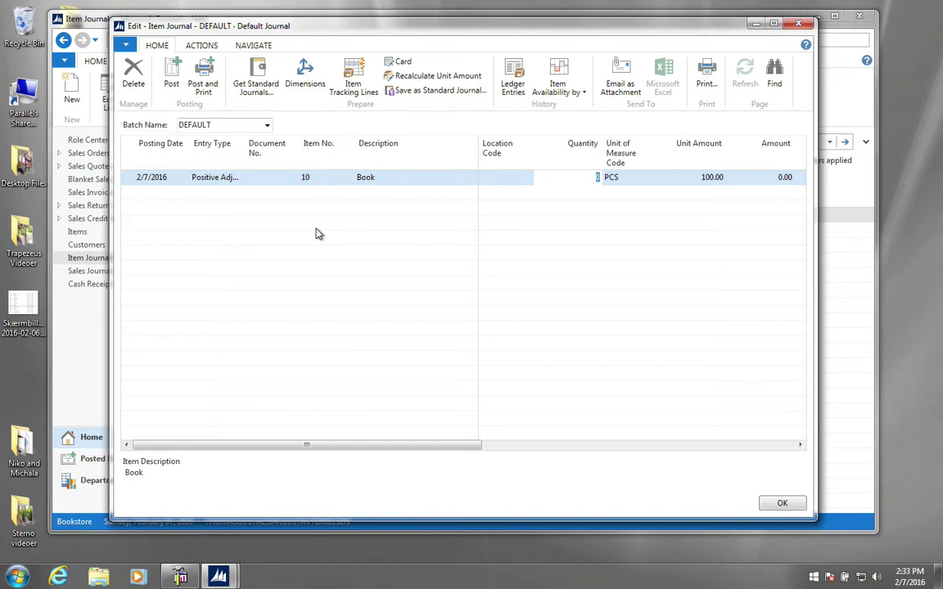
key("Tab")
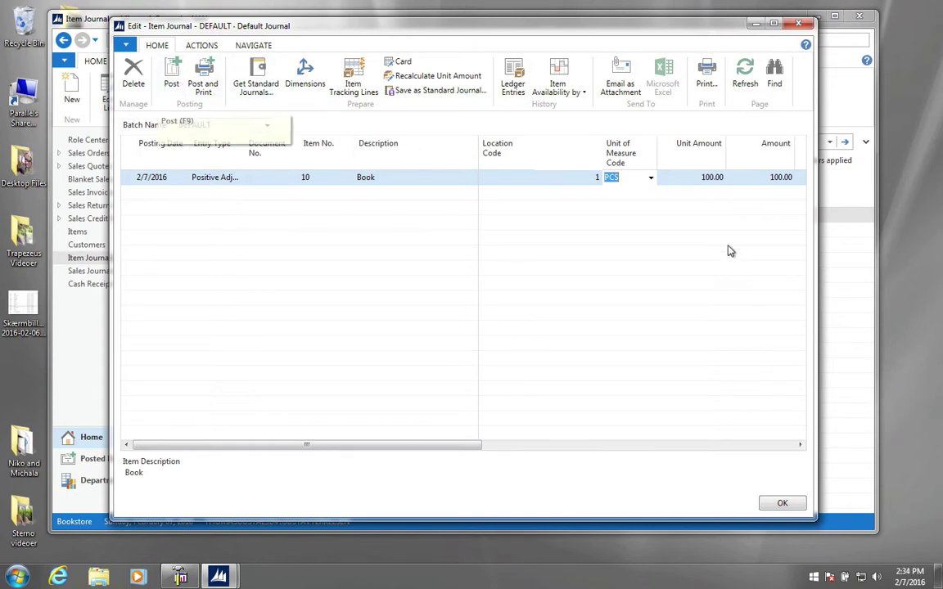
Change the journal line's quantity to 2 and set it back to 1.
left_click(591, 178)
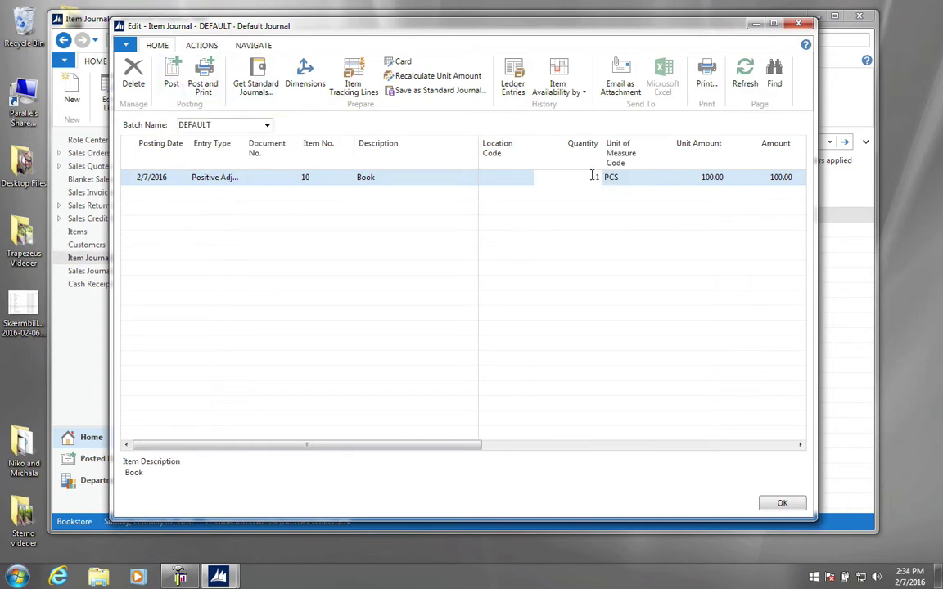
type("2")
key("Tab")
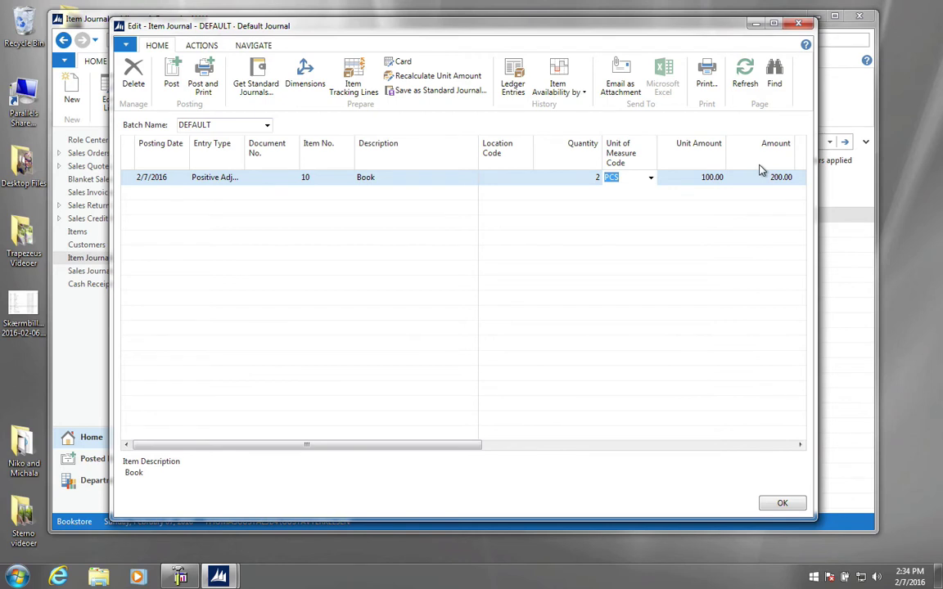
key("shift+Tab")
type("1")
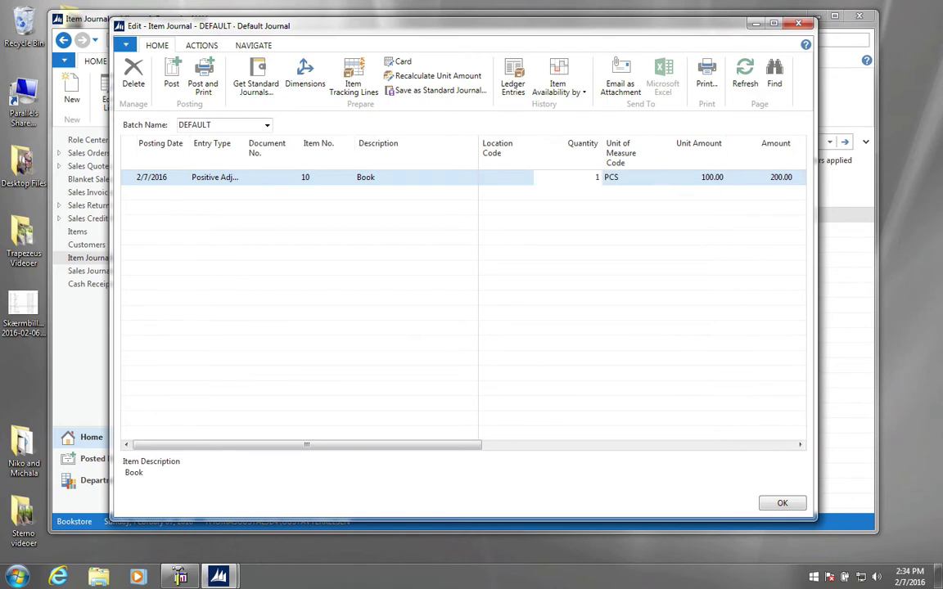
key("Tab")
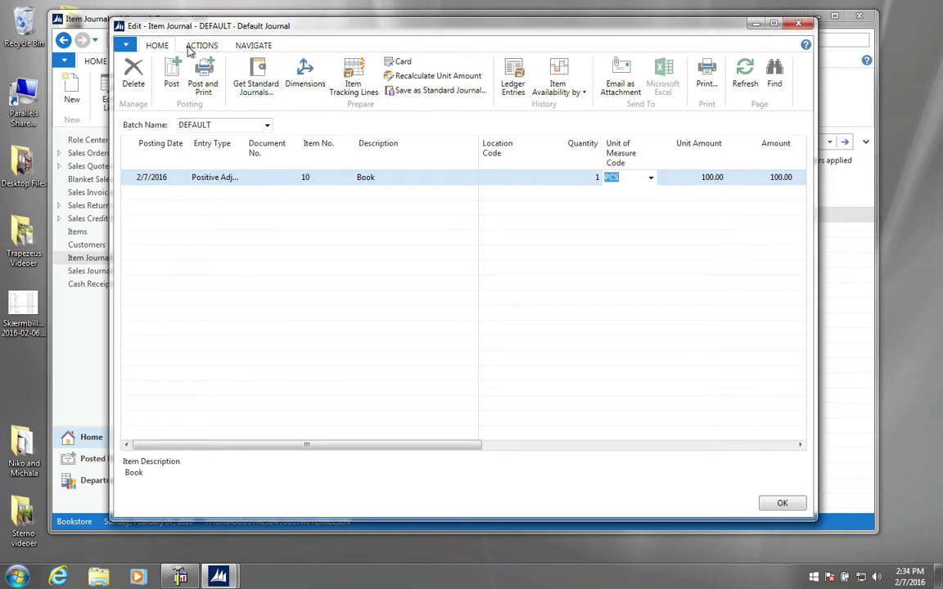
Try to post the item journal line with its document number left blank.
left_click(173, 77)
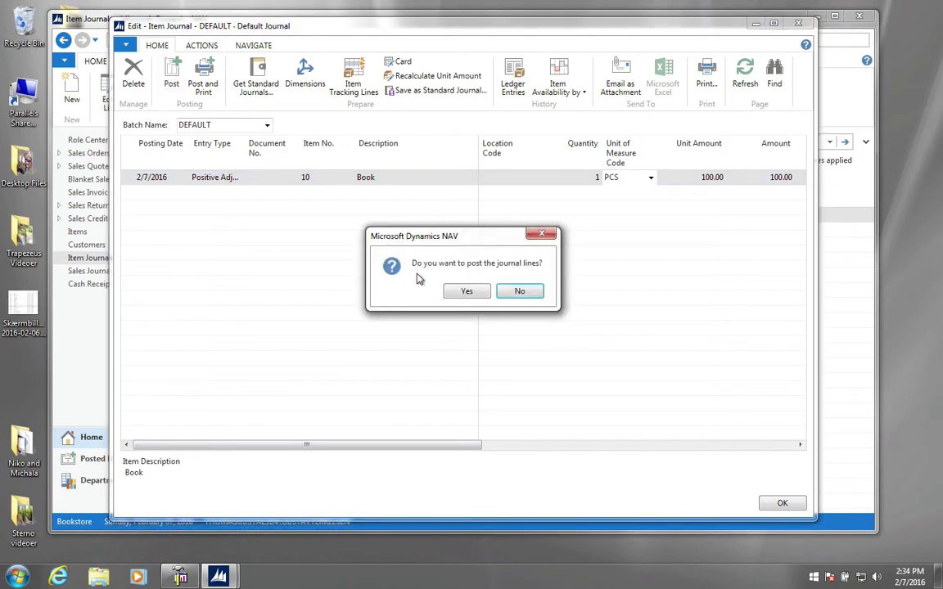
left_click(465, 293)
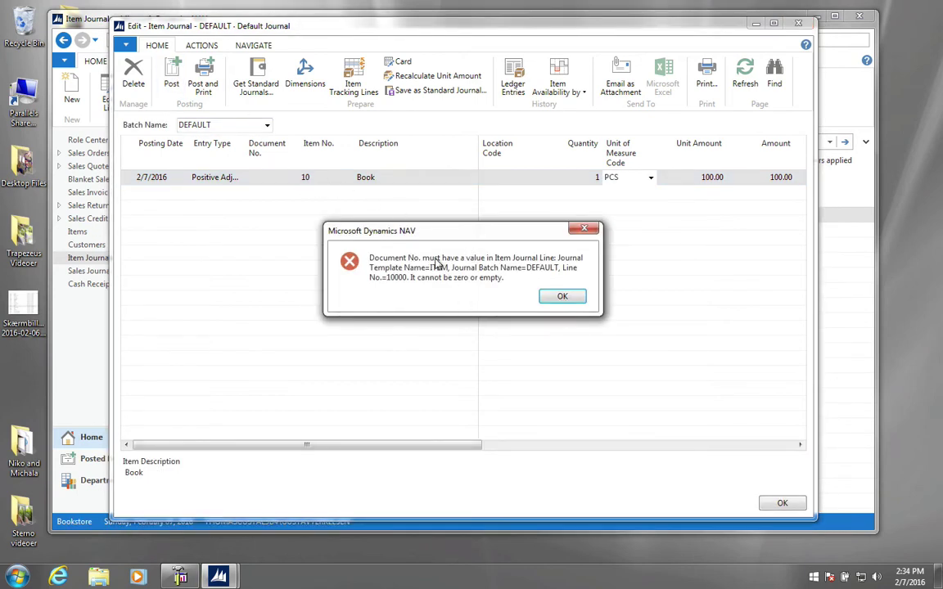
left_click(563, 297)
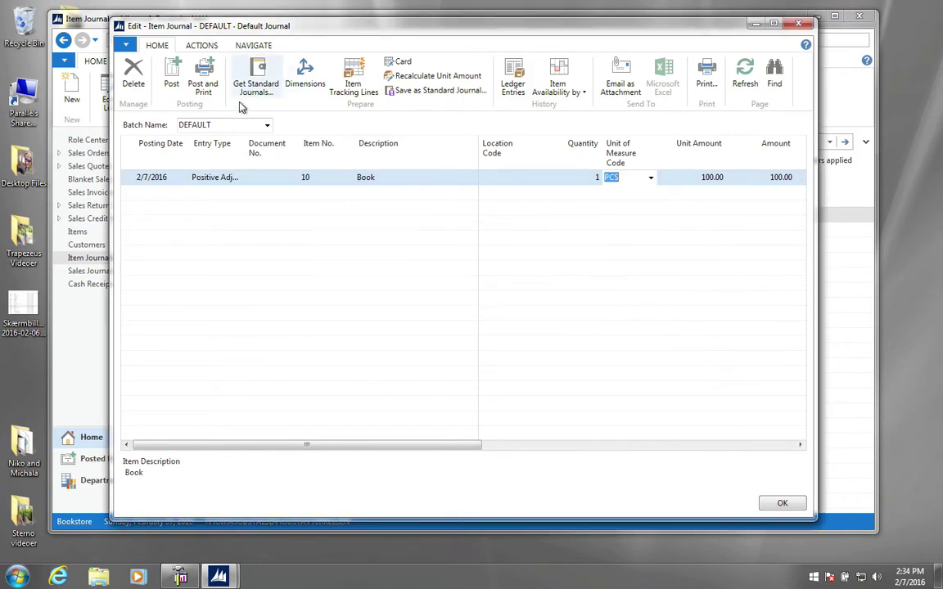
Set the journal line's document number to 98Y9Y and try to post the journal.
left_click(272, 177)
type("98Y9Y")
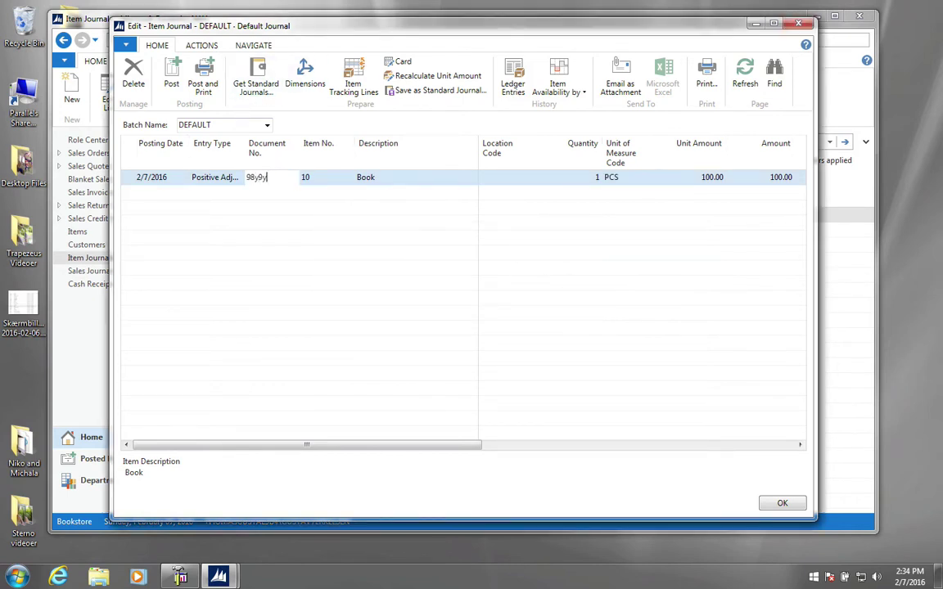
key("Tab")
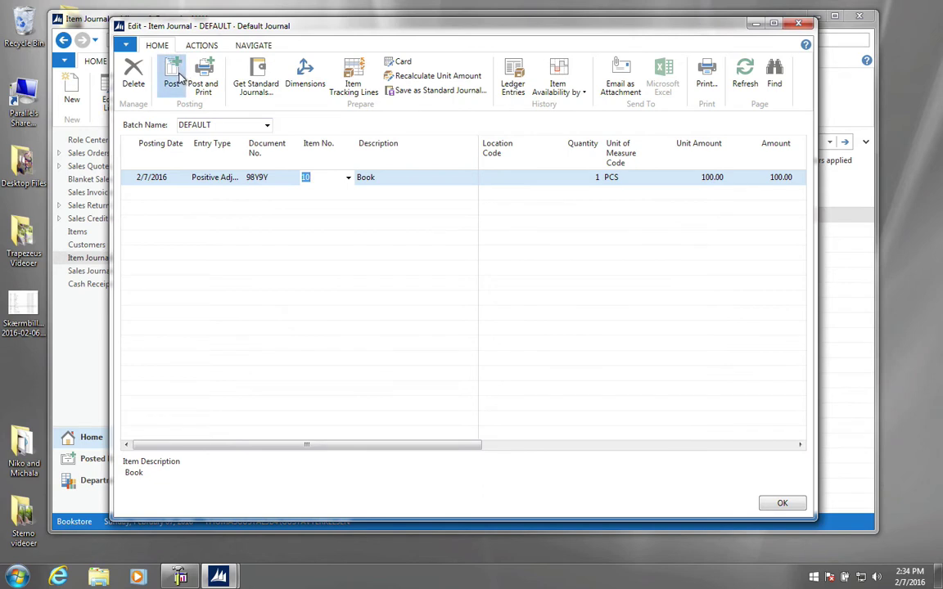
left_click(164, 72)
left_click(470, 293)
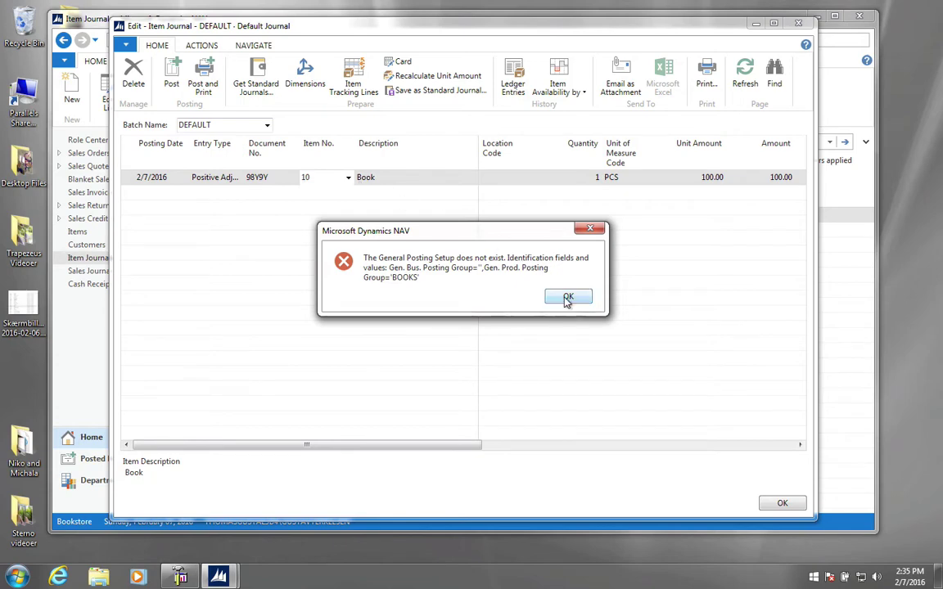
Capture the posting error message with the Snipping Tool and move the capture aside, returning to the journal.
left_click(17, 576)
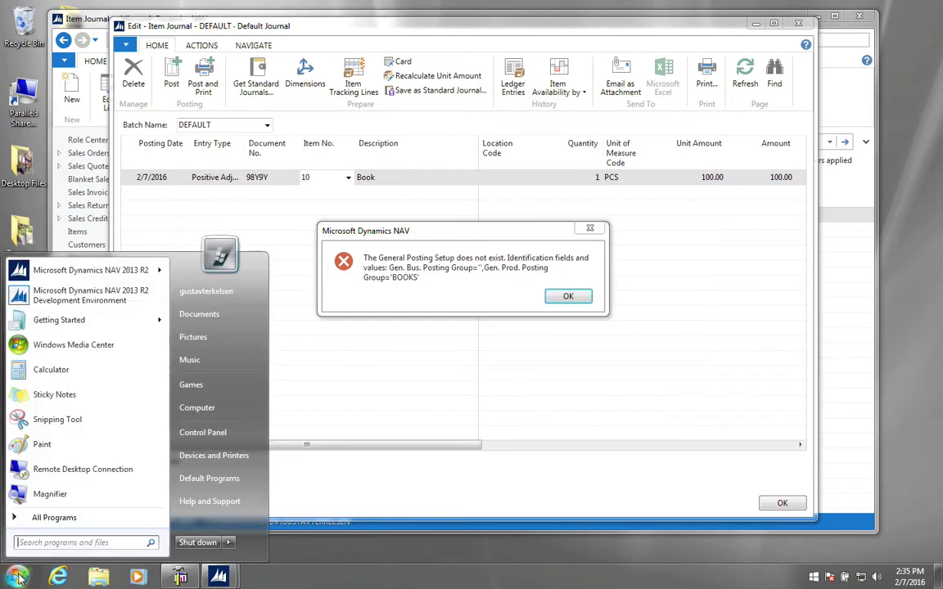
left_click(57, 418)
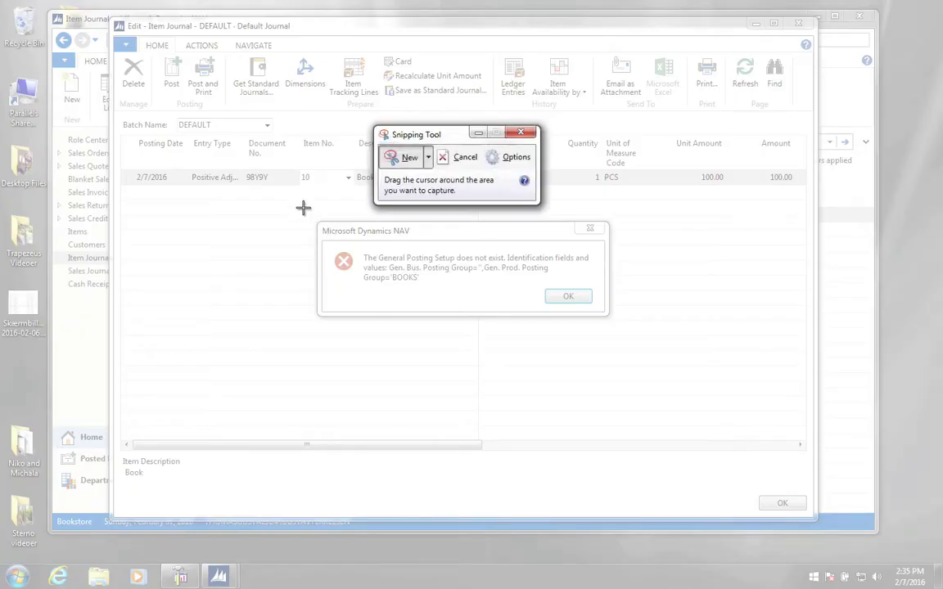
left_click_drag(315, 210, 627, 337)
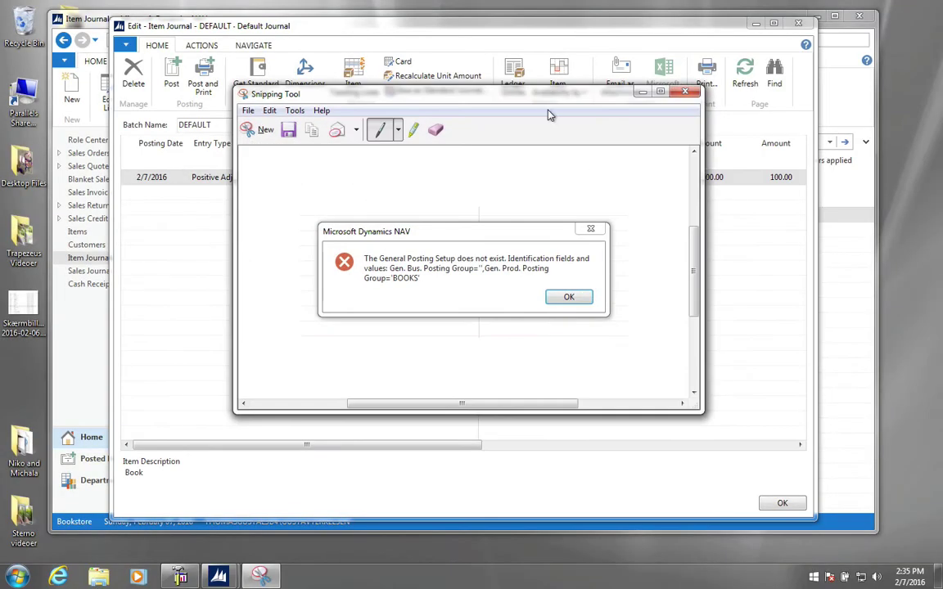
left_click_drag(379, 92, 768, 323)
left_click(532, 287)
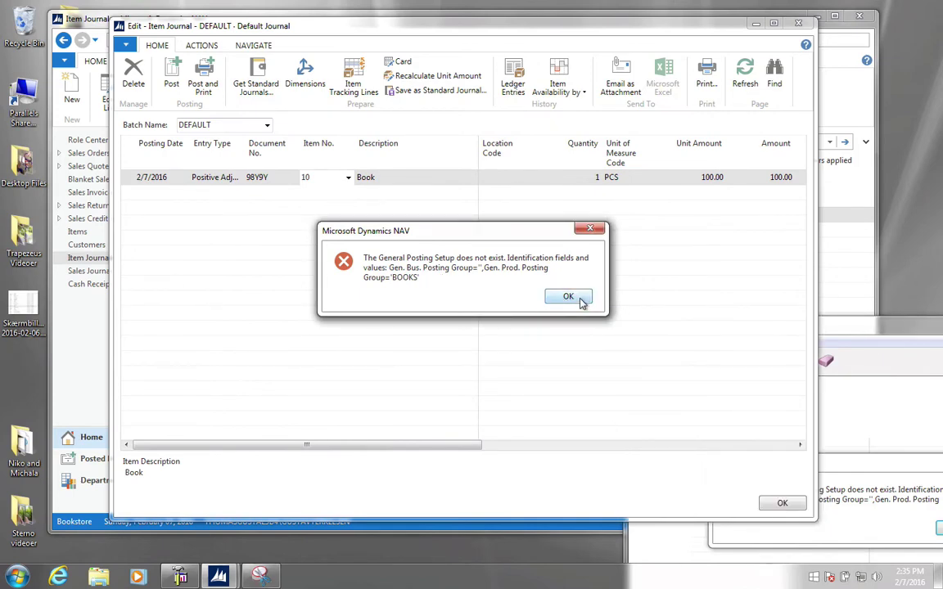
Dismiss the error, search for and open the General Posting Setup, and place the captured message beside it.
left_click(570, 296)
left_click_drag(700, 31, 569, 129)
left_click(787, 40)
type("gen post set")
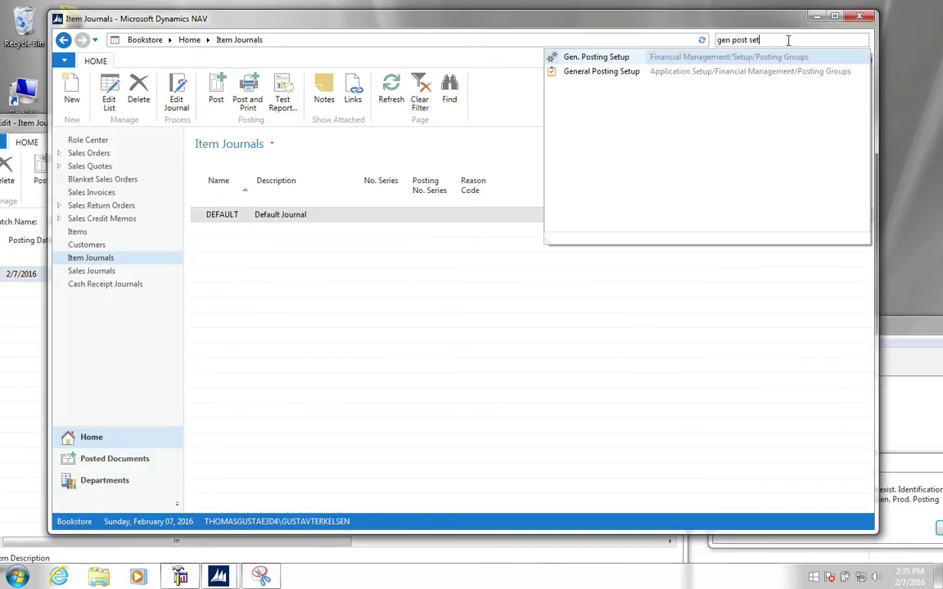
left_click(577, 57)
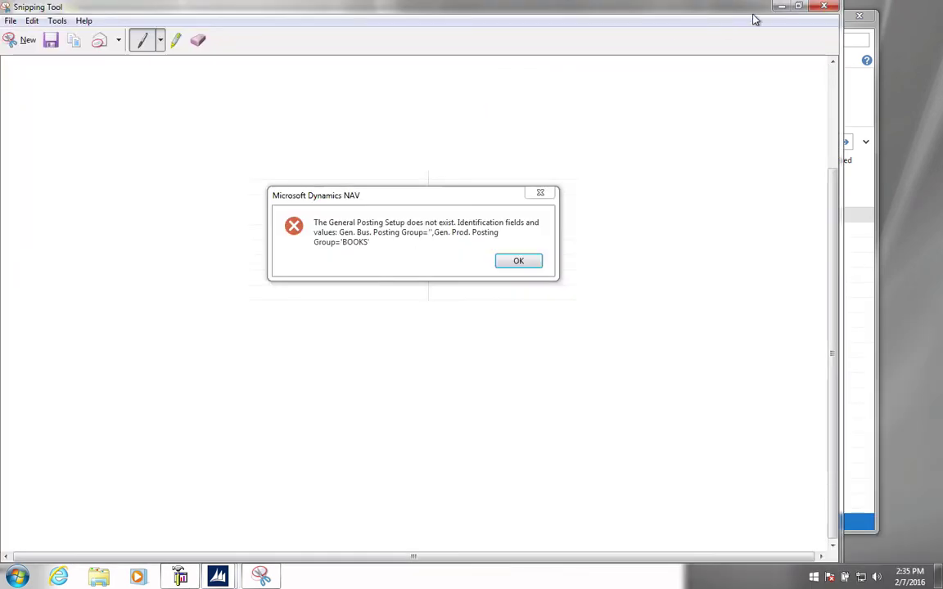
left_click_drag(712, 7, 649, 252)
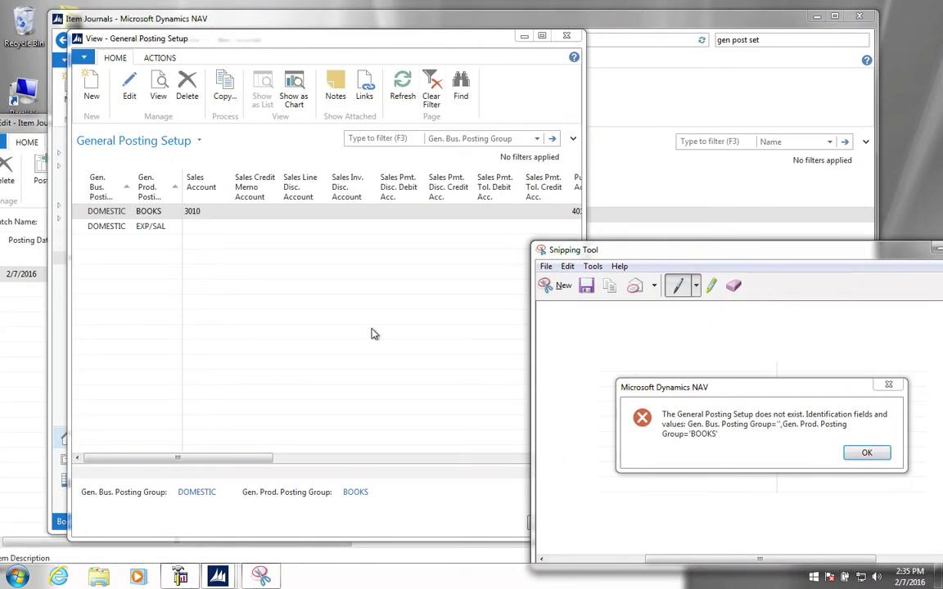
Add a general posting setup with a blank Gen. Bus. Posting Group and BOOKS as the Gen. Prod. Posting Group.
left_click(109, 245)
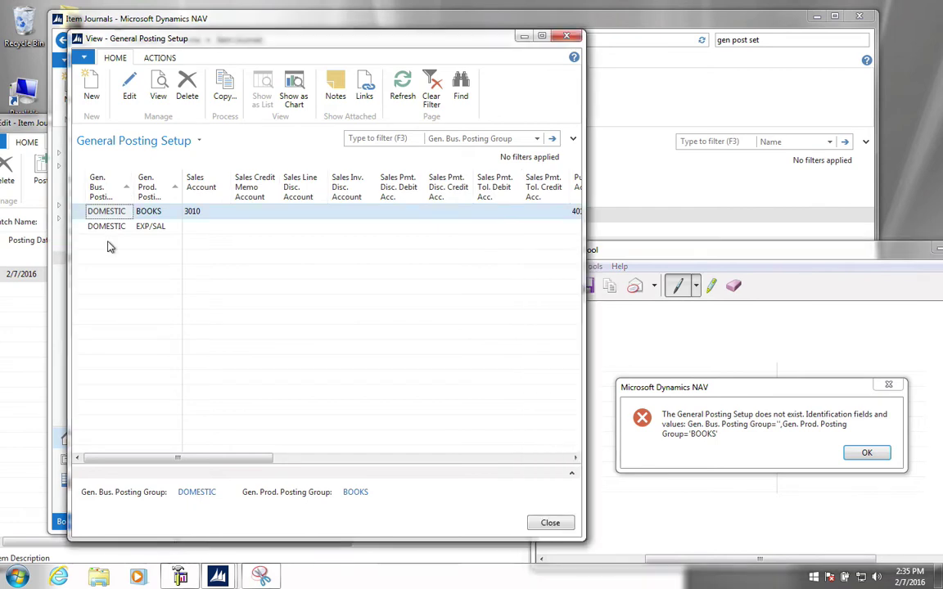
left_click(91, 85)
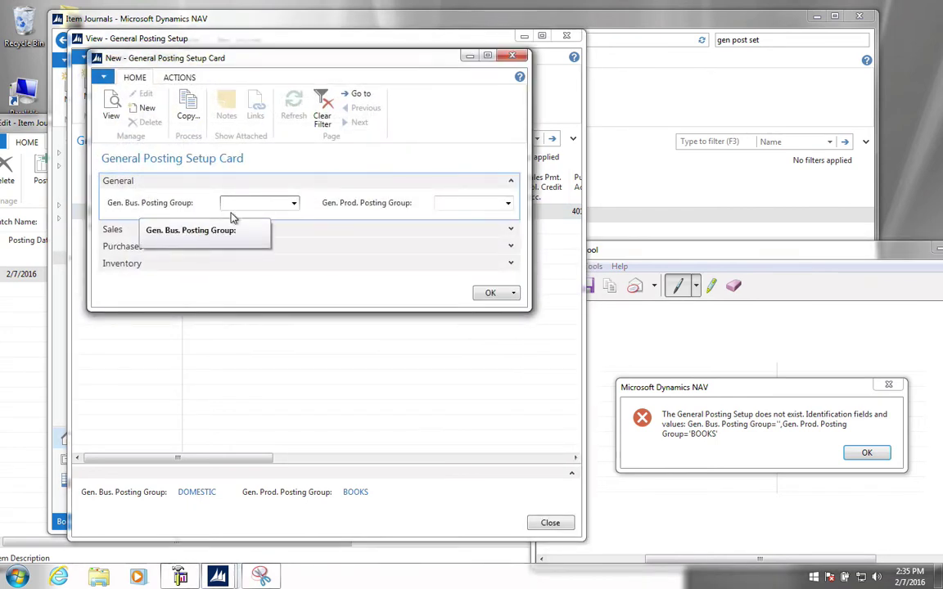
left_click(457, 204)
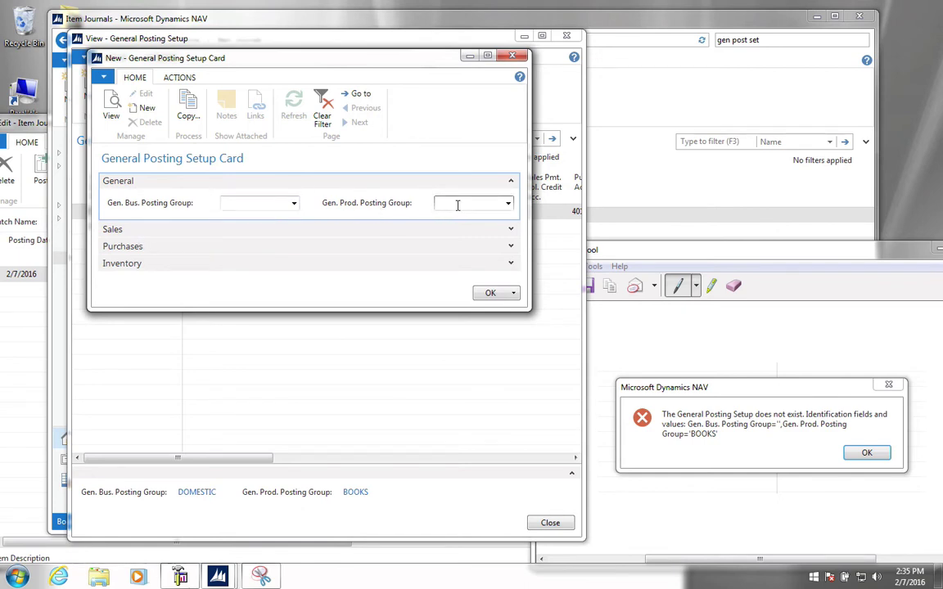
type("boo")
key("Tab")
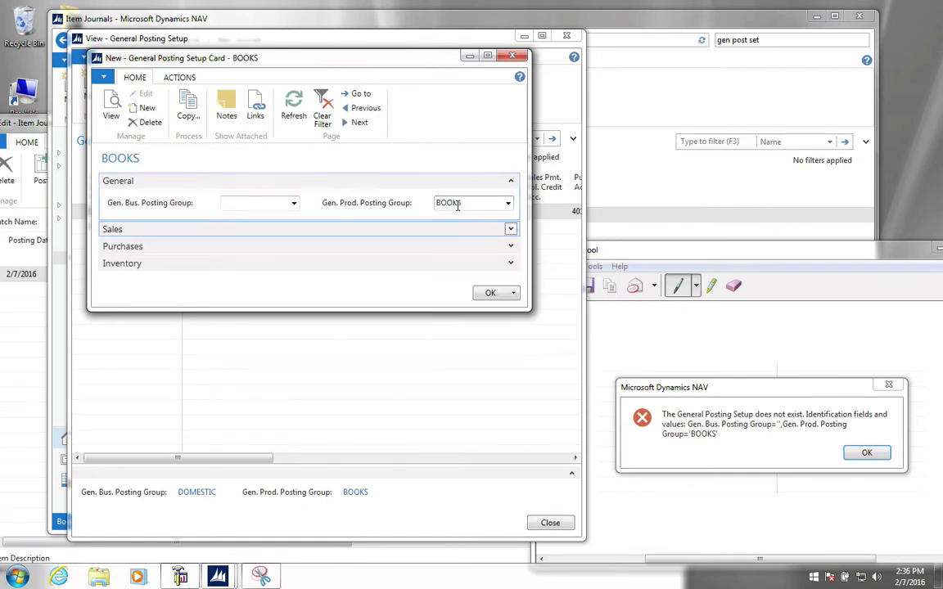
left_click(493, 294)
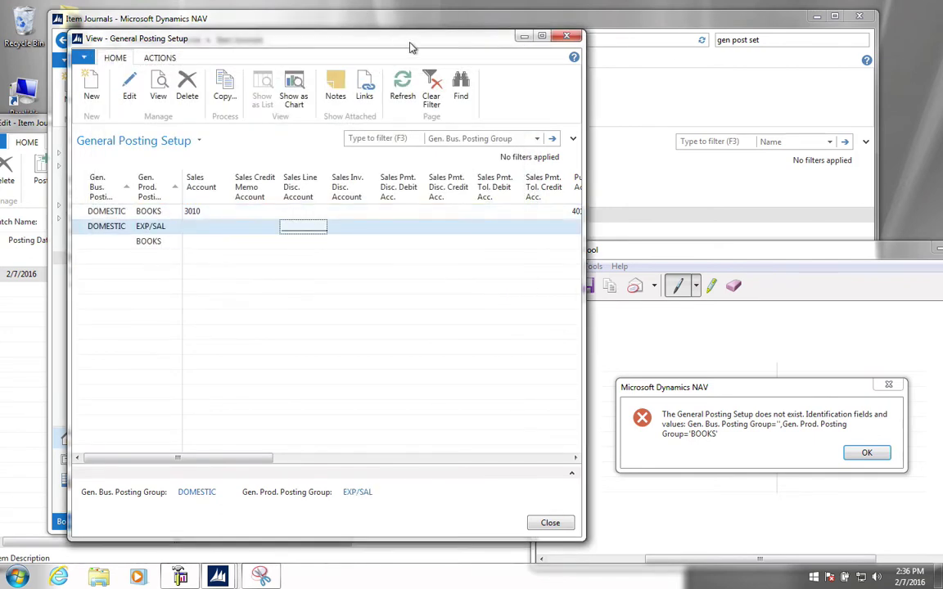
Shrink the General Posting Setup window and move it aside, return to the item journal and try to post the line.
left_click_drag(583, 538, 616, 337)
left_click_drag(399, 47, 718, 104)
left_click(36, 120)
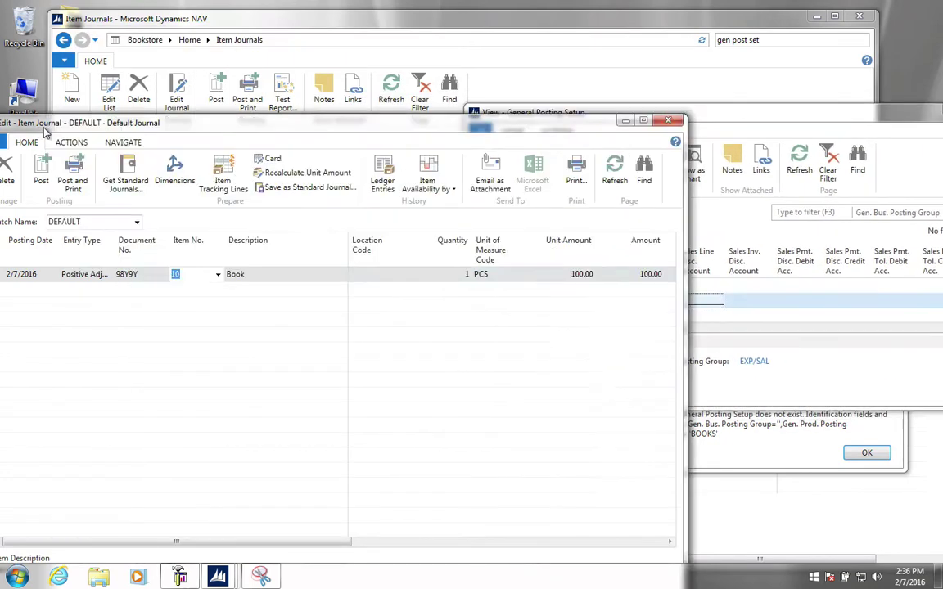
left_click_drag(59, 128, 187, 57)
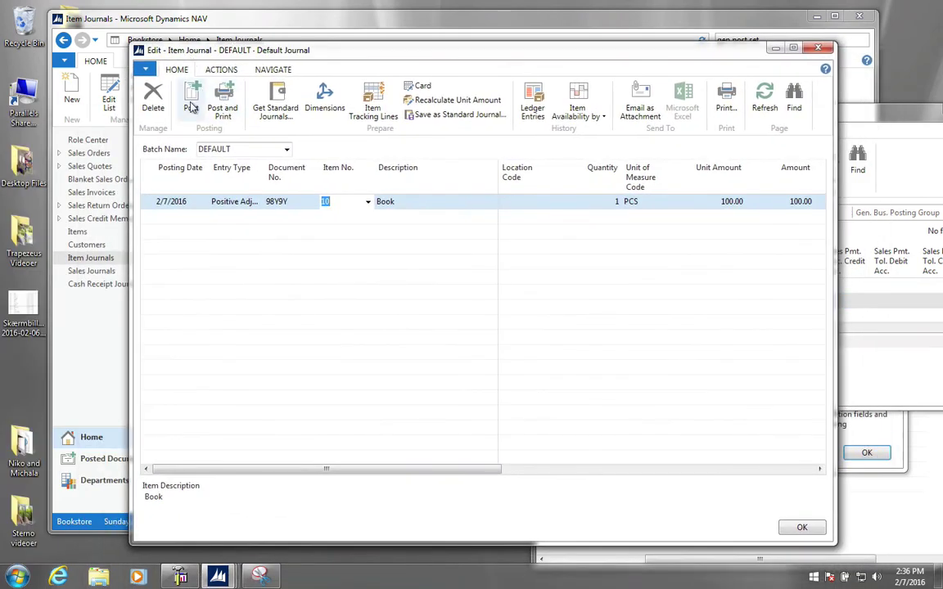
left_click(190, 107)
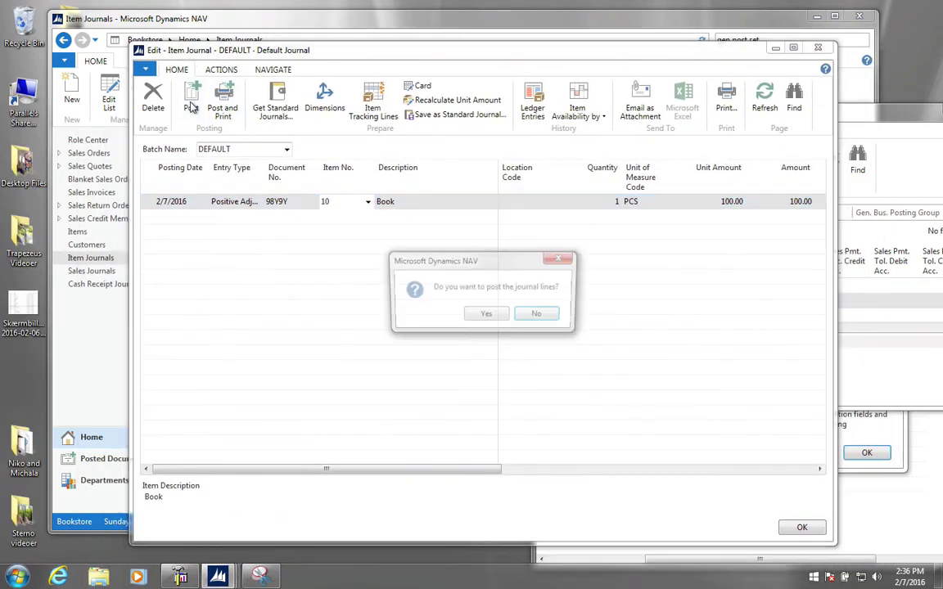
left_click(488, 316)
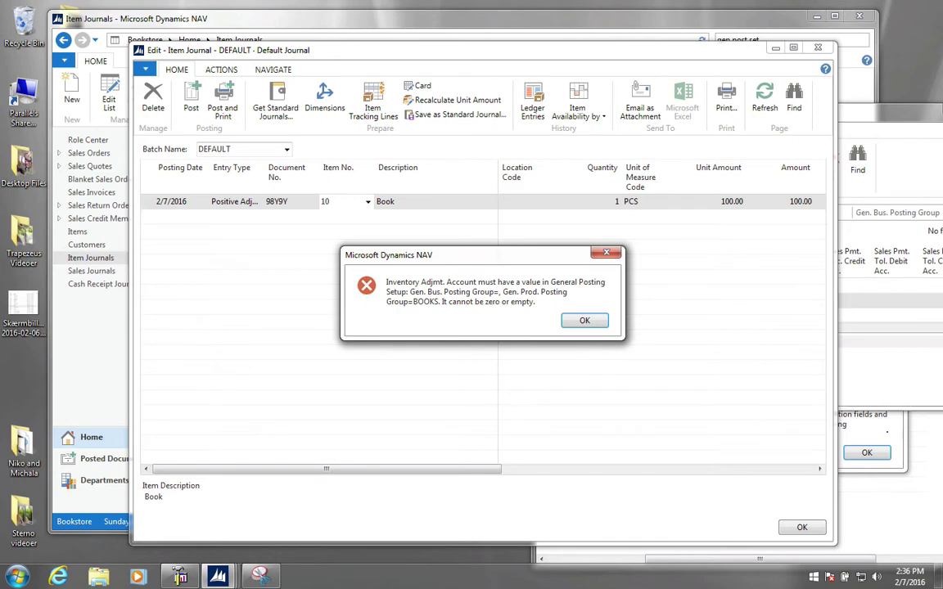
Capture the Inventory Adjmt. Account error message with the Snipping Tool and move the capture aside.
left_click(554, 290)
left_click_drag(324, 233, 656, 362)
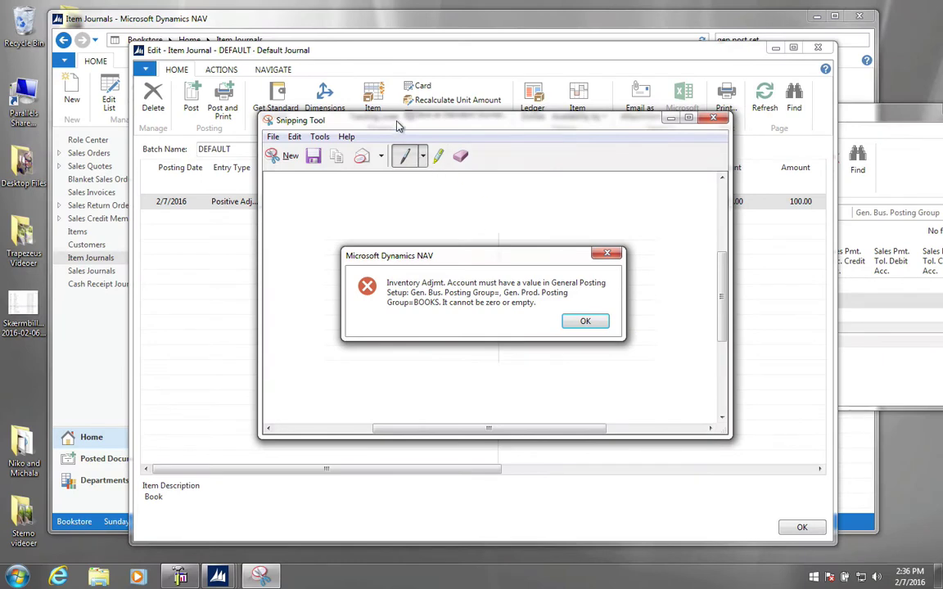
left_click_drag(399, 125, 667, 325)
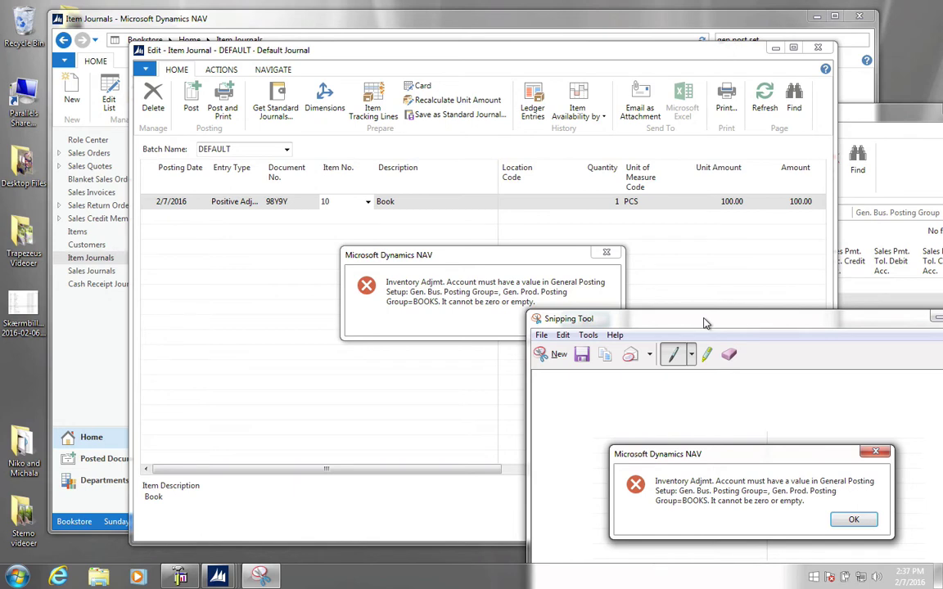
Dismiss the posting error, move the journal aside, then search for and open Gen. Posting Setup in a widened window.
left_click(470, 256)
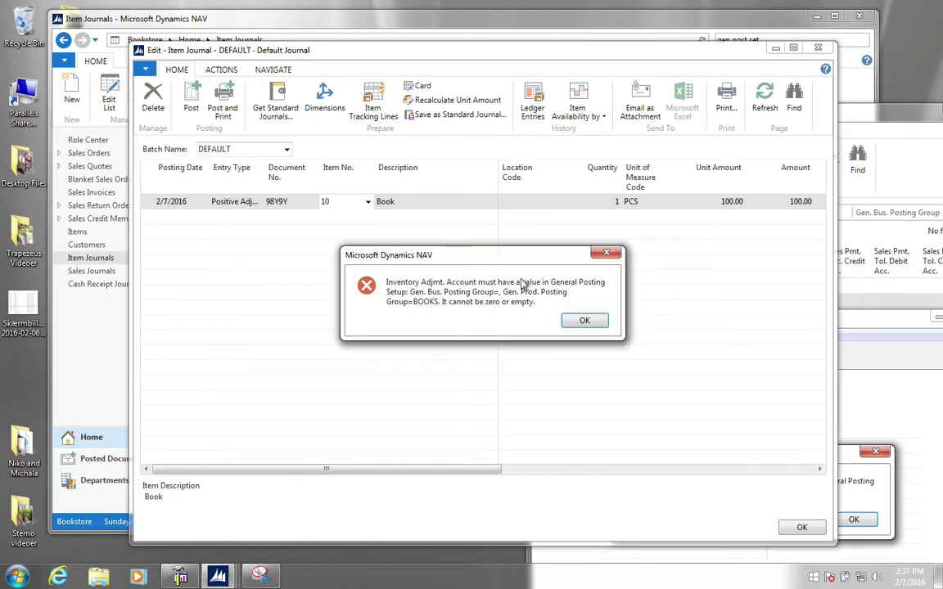
left_click(582, 320)
left_click_drag(753, 54, 523, 212)
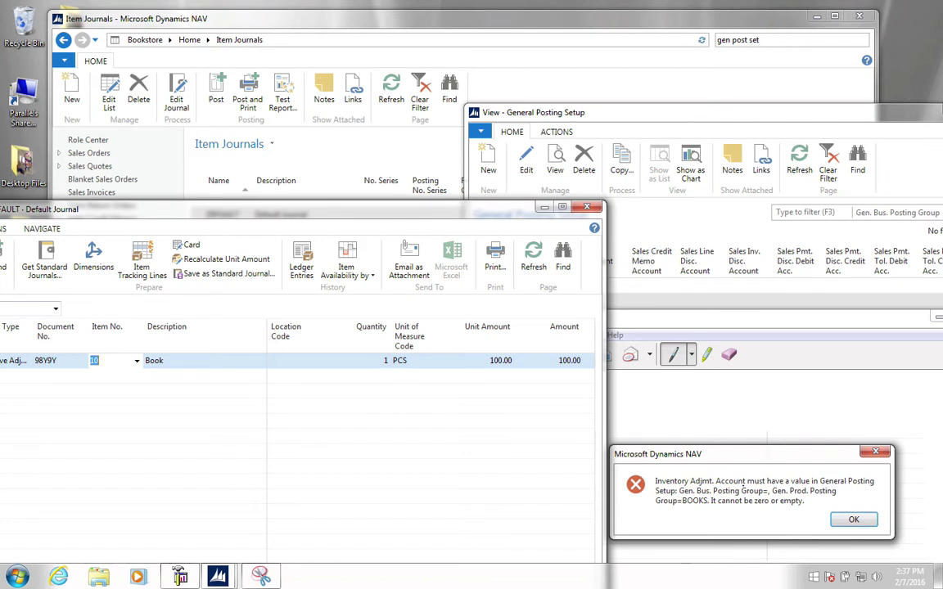
left_click(668, 18)
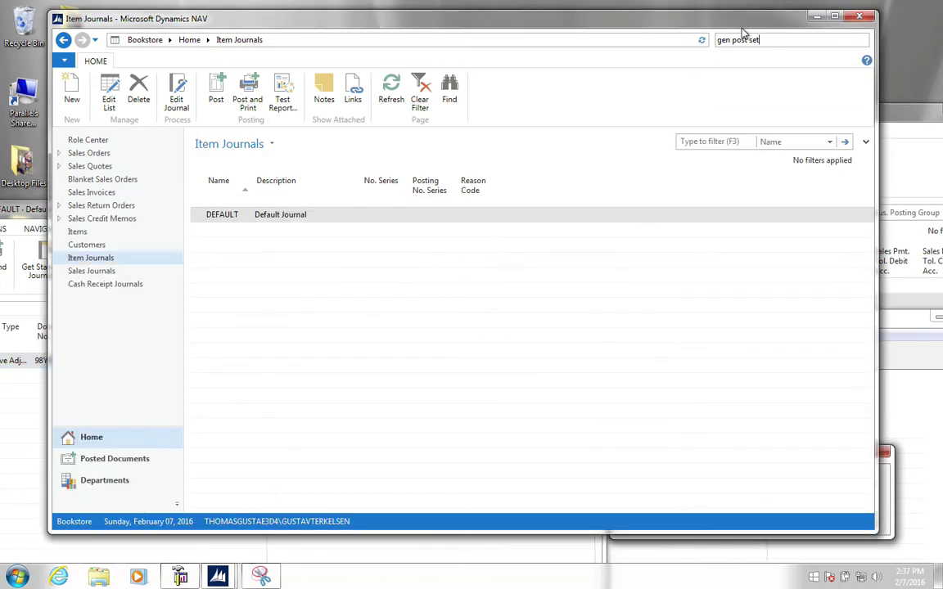
left_click_drag(763, 39, 678, 38)
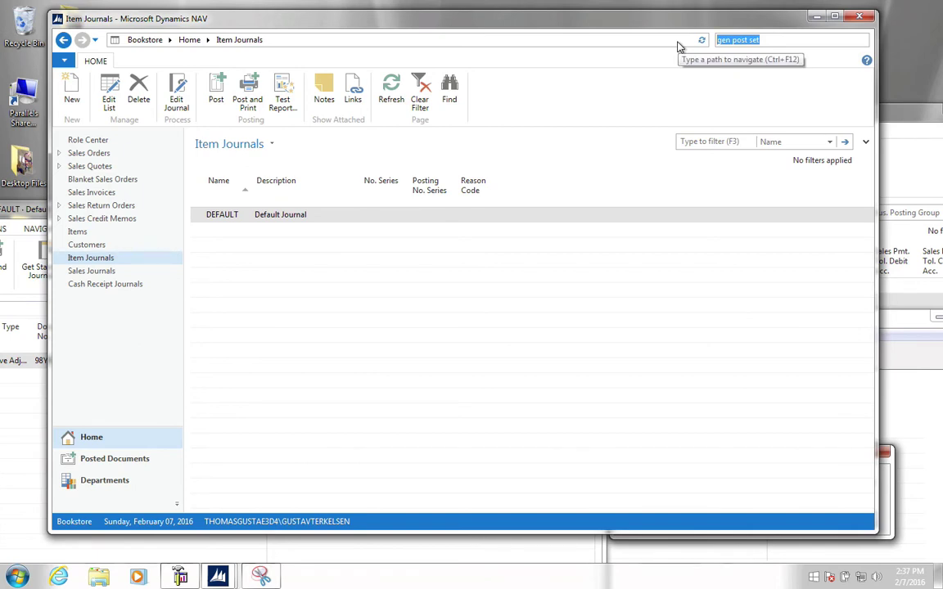
type("gen po")
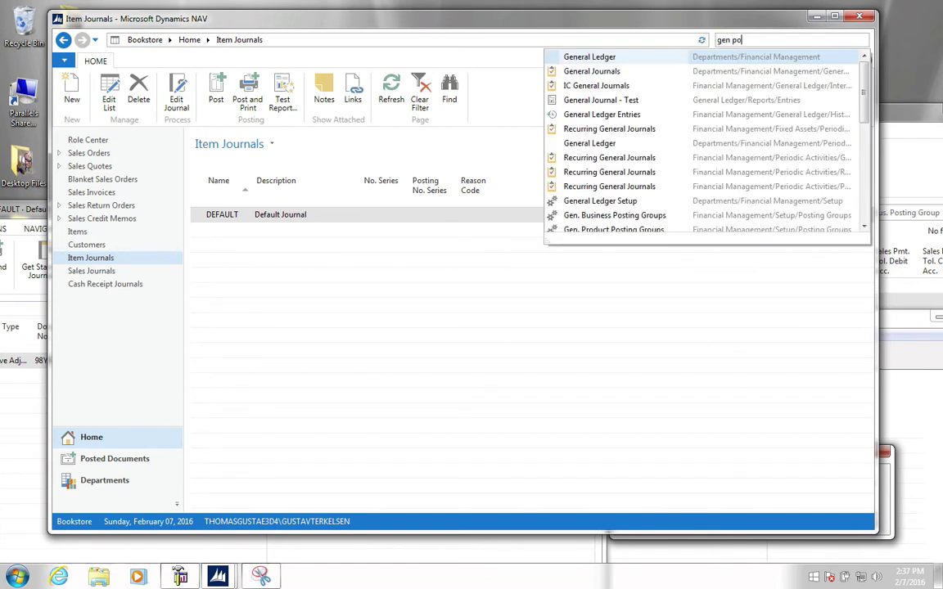
type(" set")
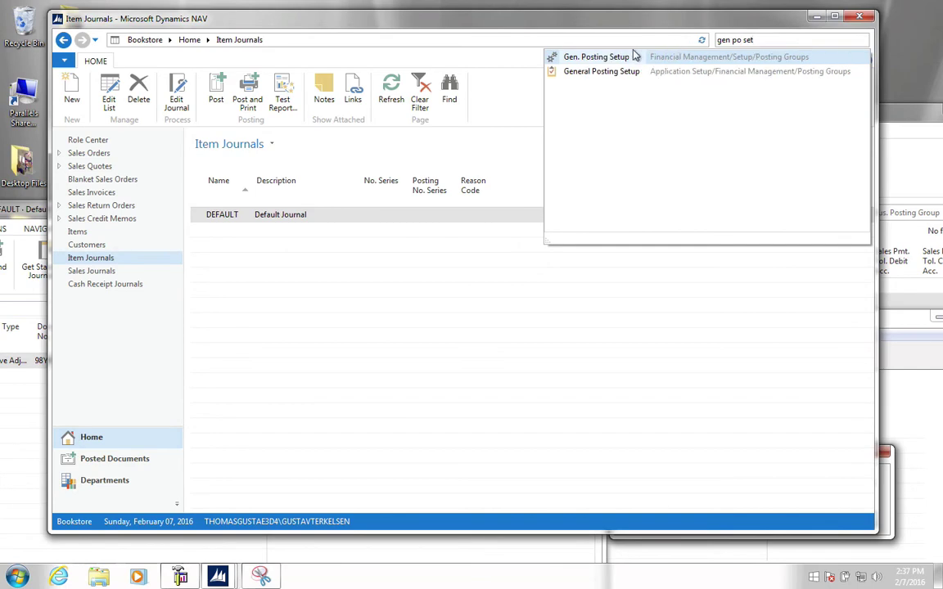
left_click(617, 59)
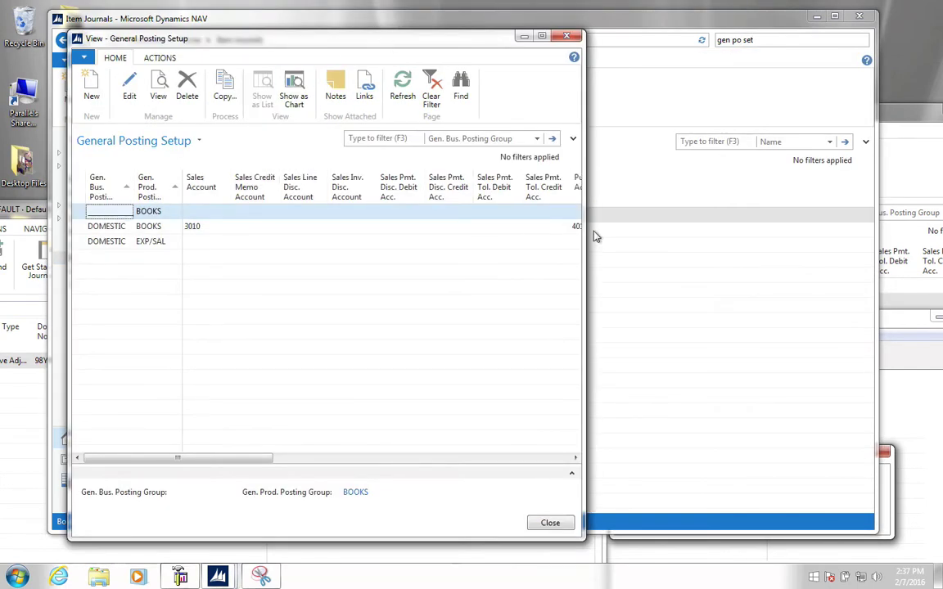
left_click_drag(584, 234, 757, 237)
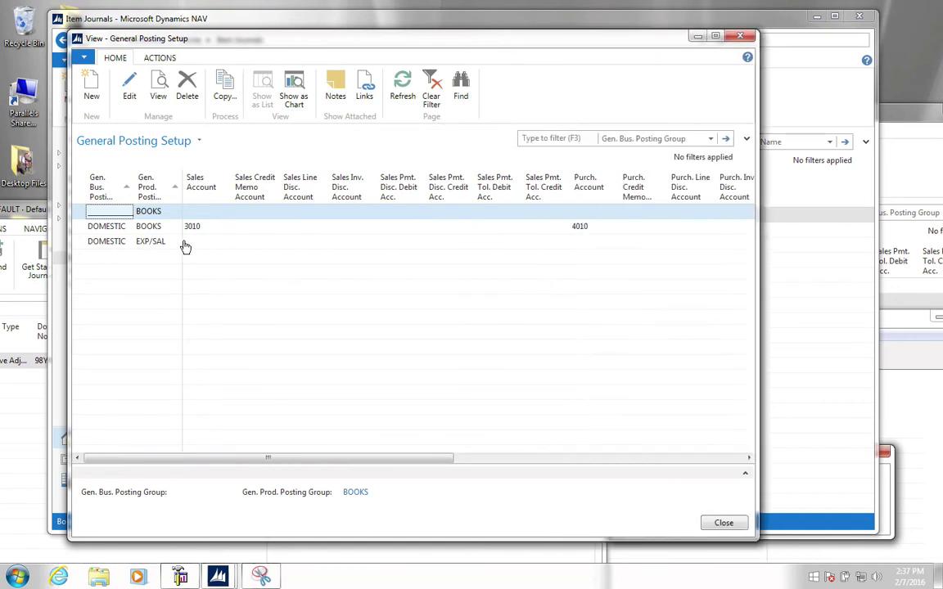
Edit the BOOKS posting setup that has no business group and open the account selection for its Inventory Adjmt. Account.
left_click(120, 245)
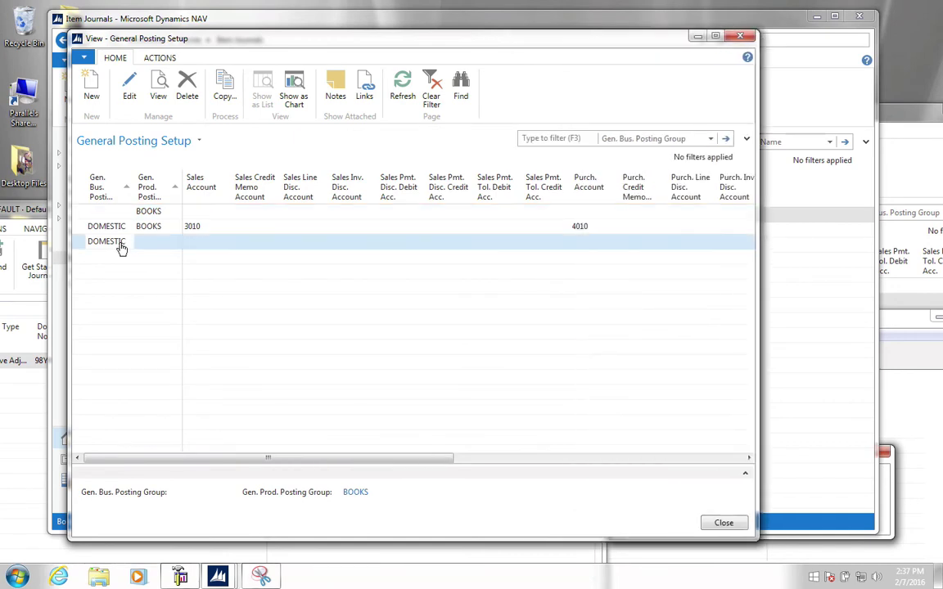
left_click(106, 211)
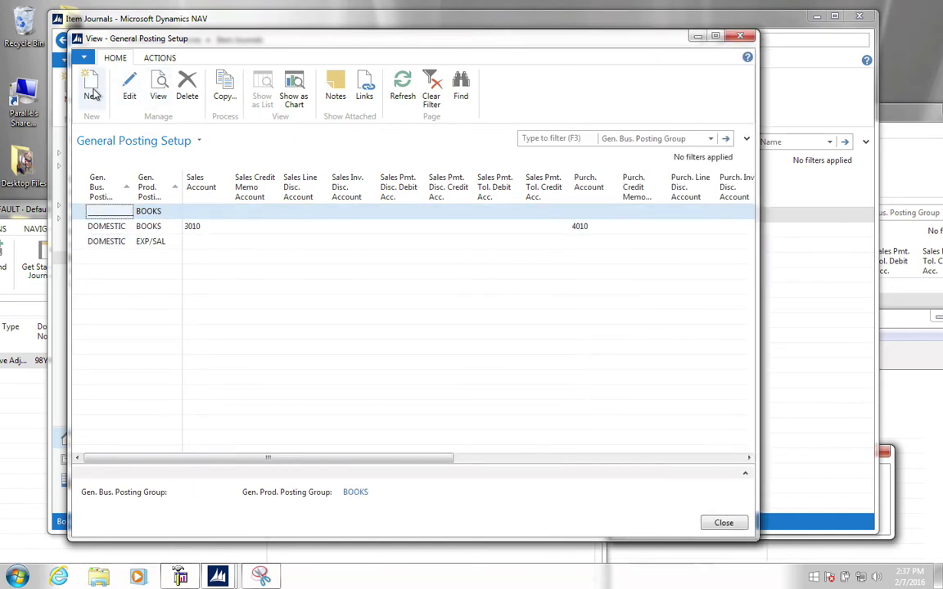
left_click(128, 90)
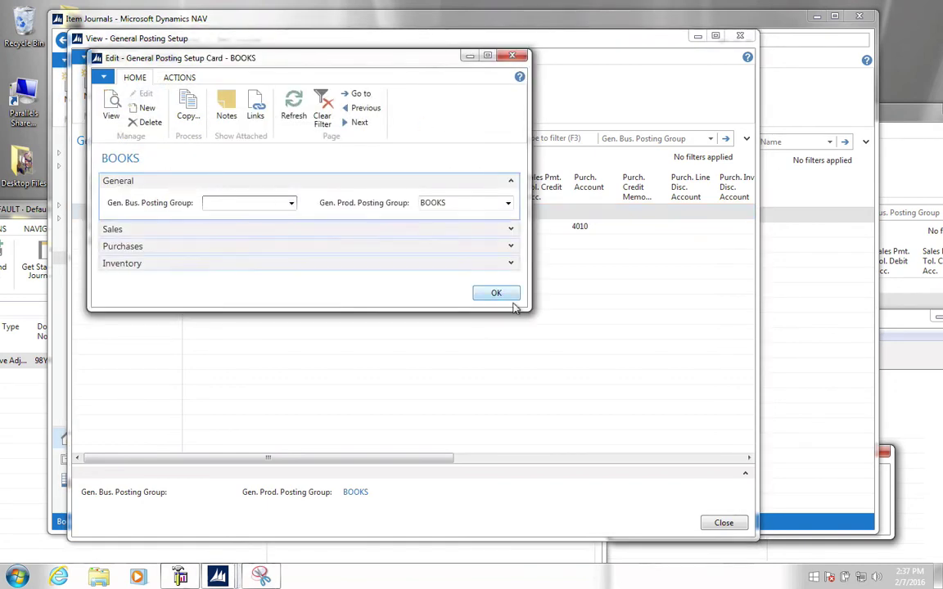
left_click_drag(530, 309, 669, 452)
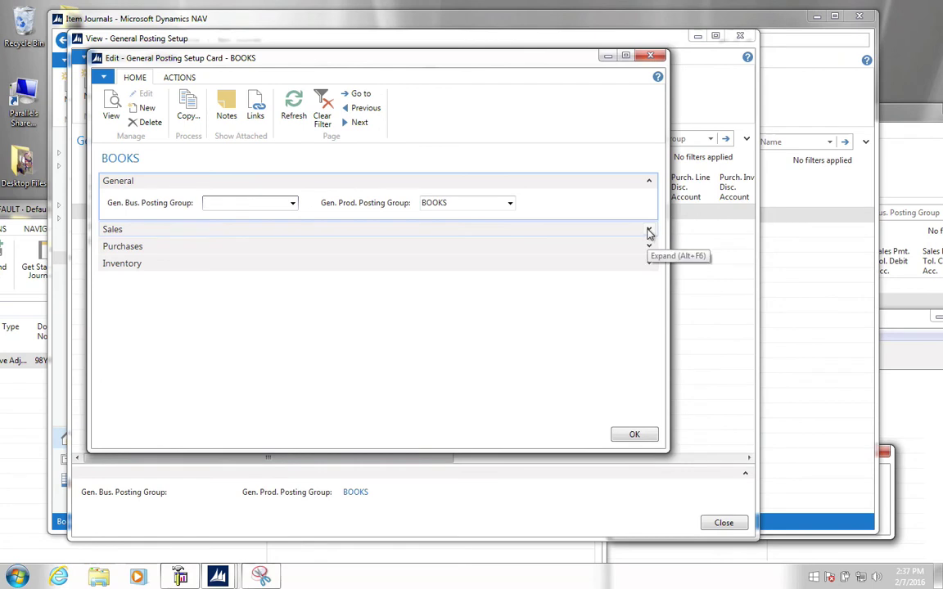
left_click(648, 263)
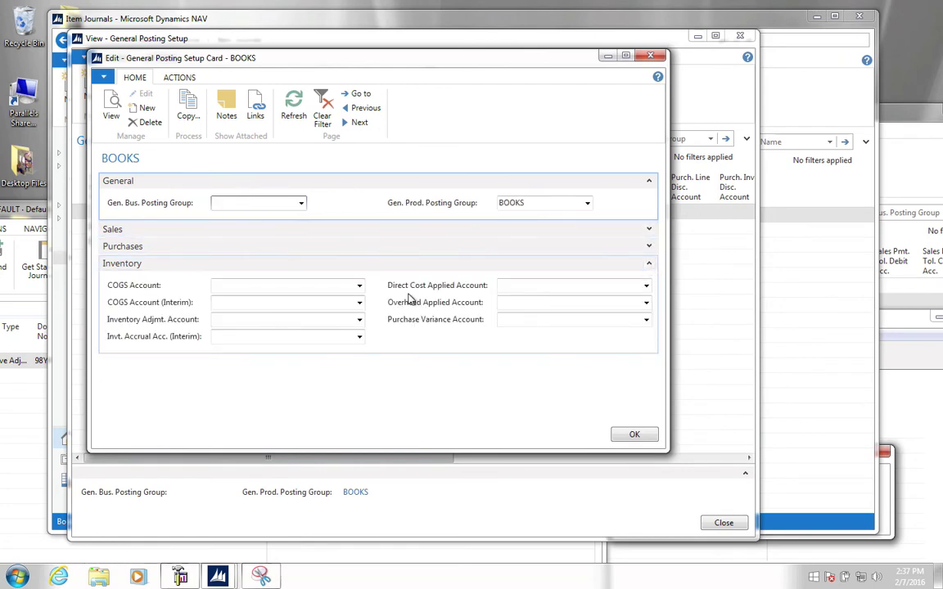
left_click(275, 319)
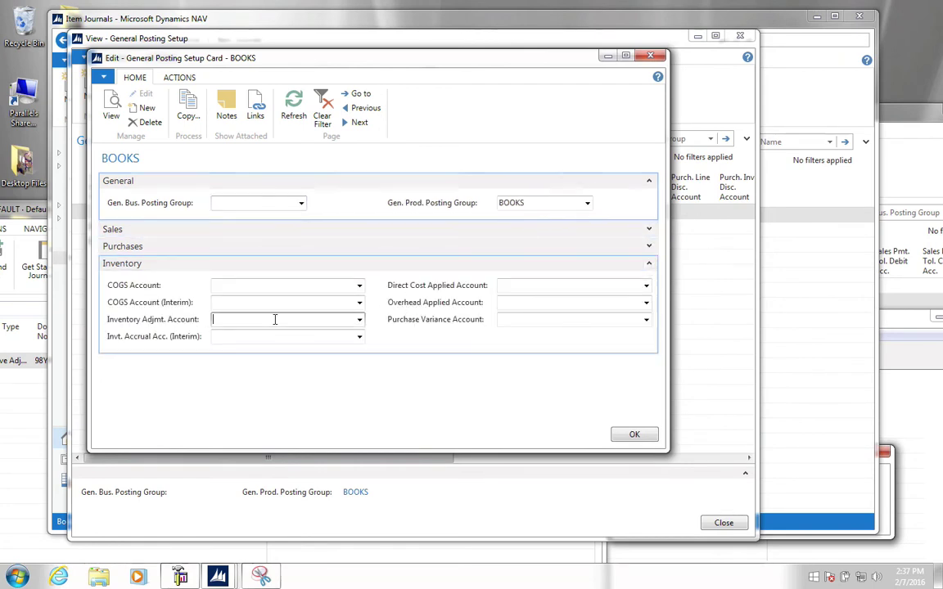
left_click(359, 319)
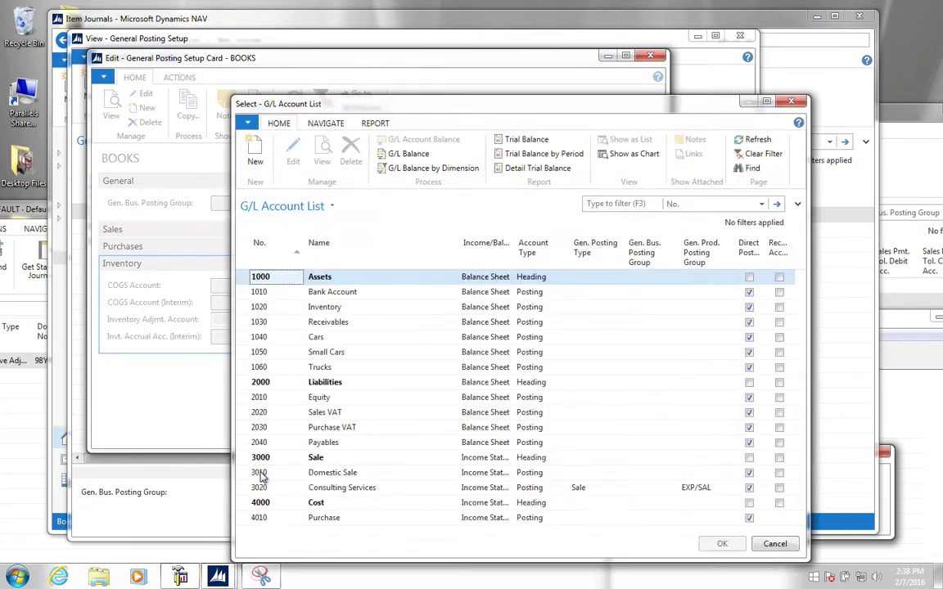
left_click_drag(546, 108, 528, 23)
left_click_drag(790, 476, 801, 520)
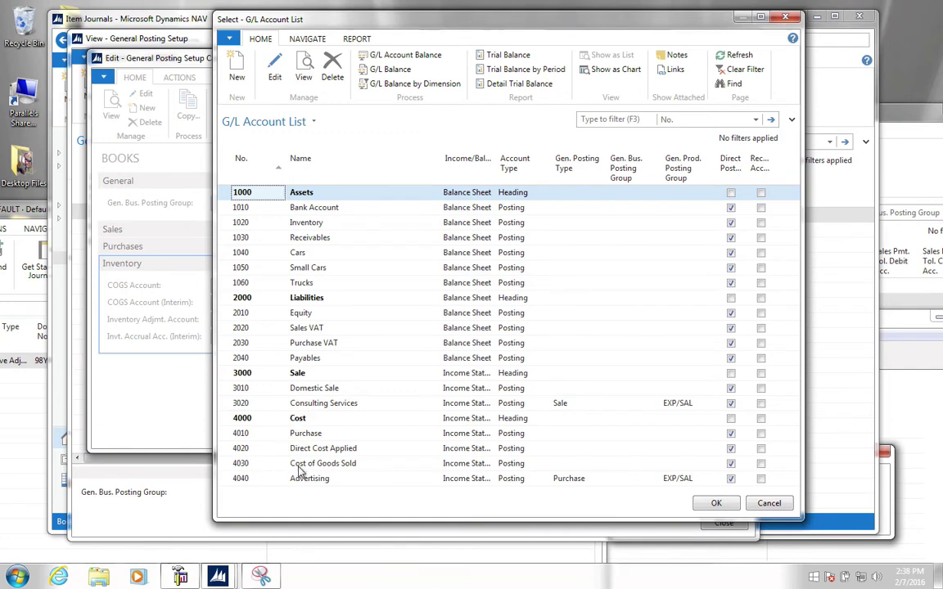
Create a new G/L account numbered 4050 and named Inv. Adj., keeping its default settings.
left_click(238, 77)
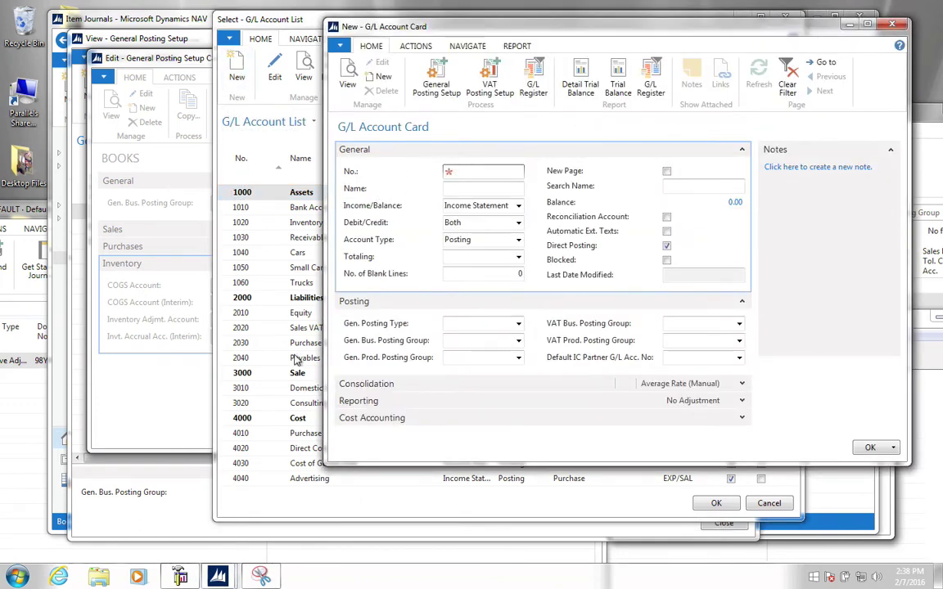
left_click(507, 172)
type("4050")
key("Tab")
type("In")
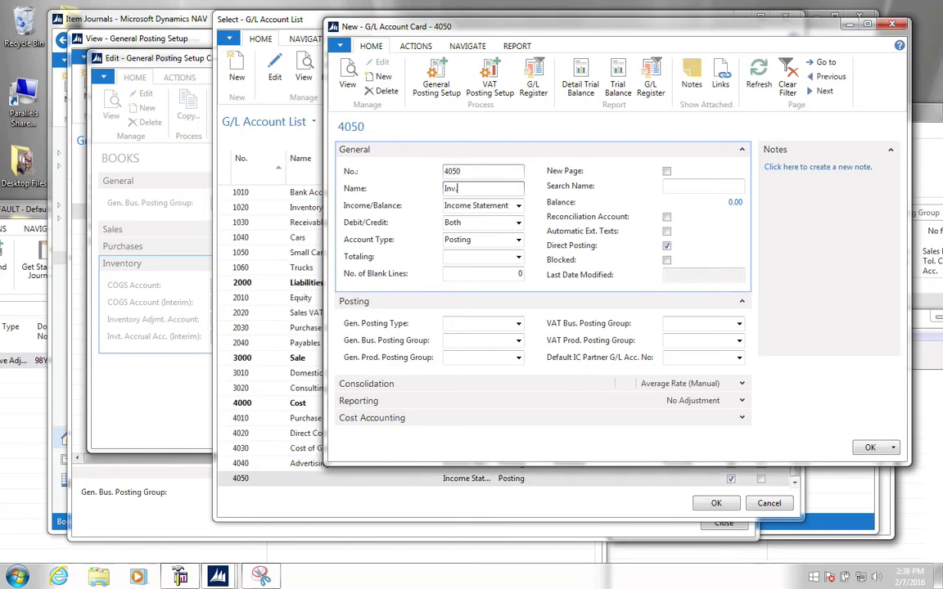
type("v. Adj.")
key("Tab")
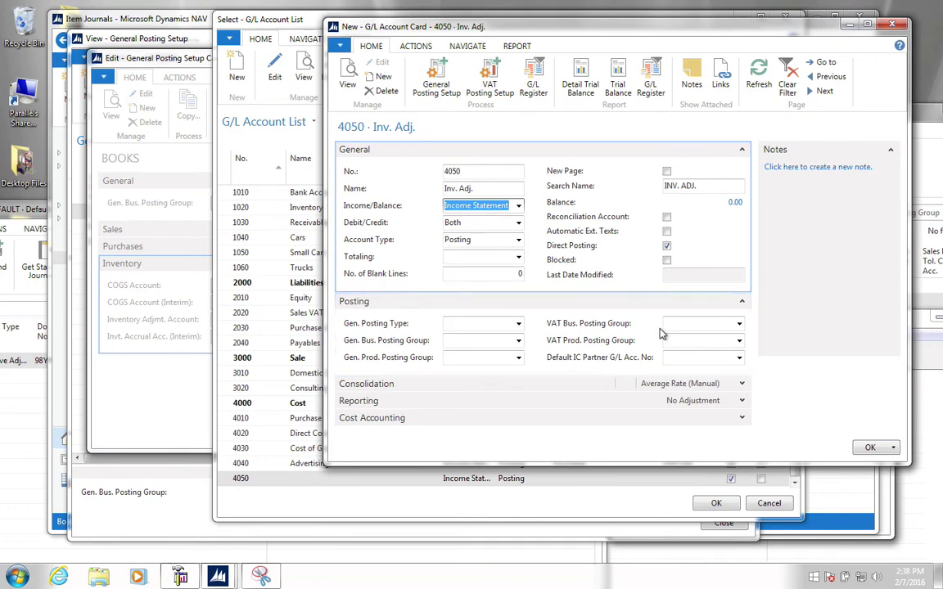
left_click(871, 449)
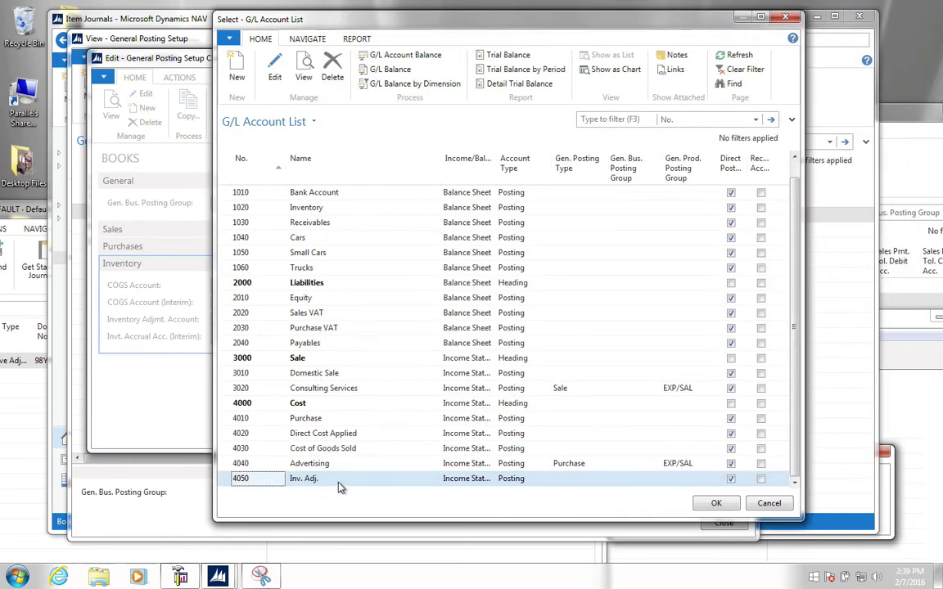
Assign account 4050 as the Inventory Adjmt. Account, close the posting setup and bring the item journal back into view.
left_click(715, 503)
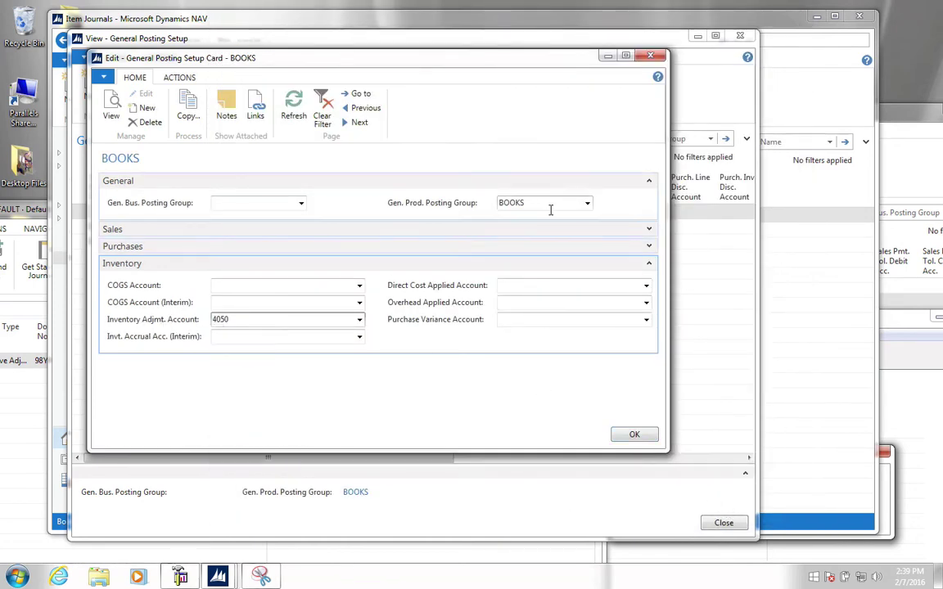
left_click(632, 433)
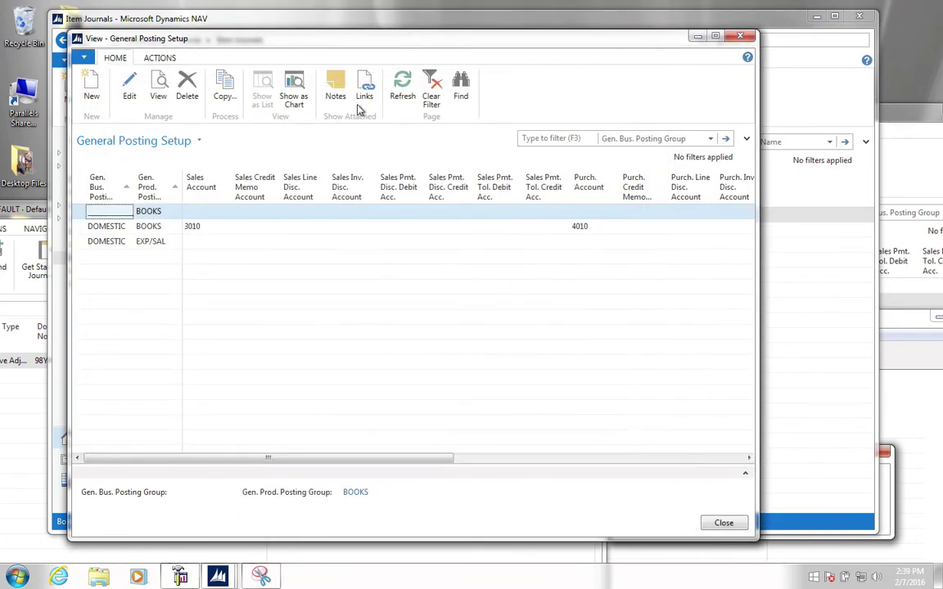
left_click(746, 38)
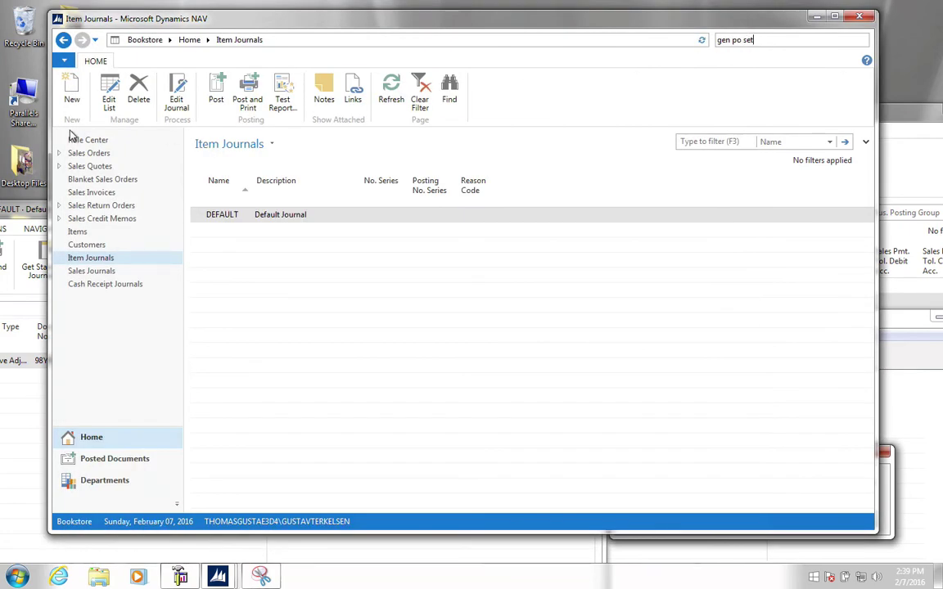
left_click(28, 212)
left_click_drag(28, 215, 246, 49)
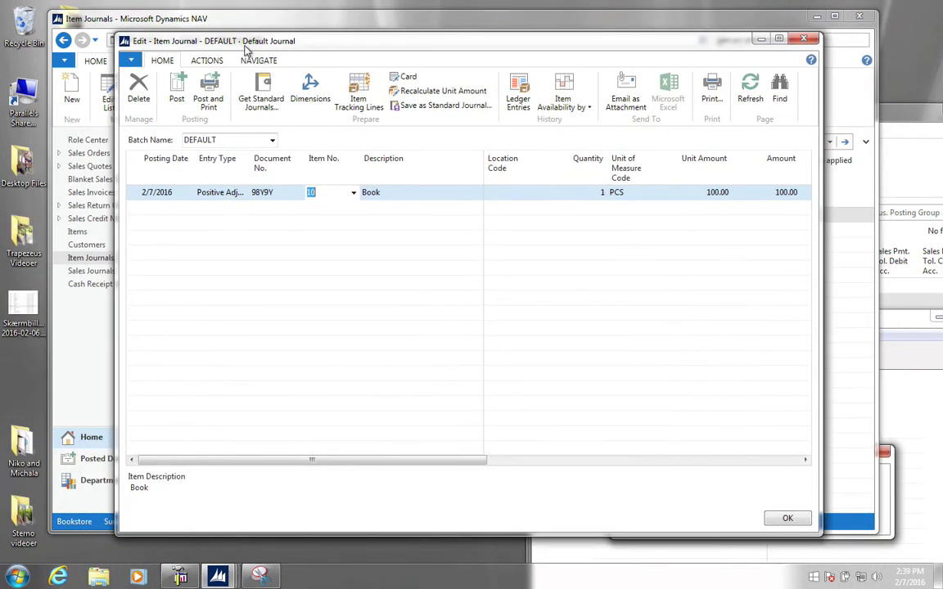
Post the item journal line for the Book item, confirm the posting, and move the journal aside to return to the main window.
left_click(176, 90)
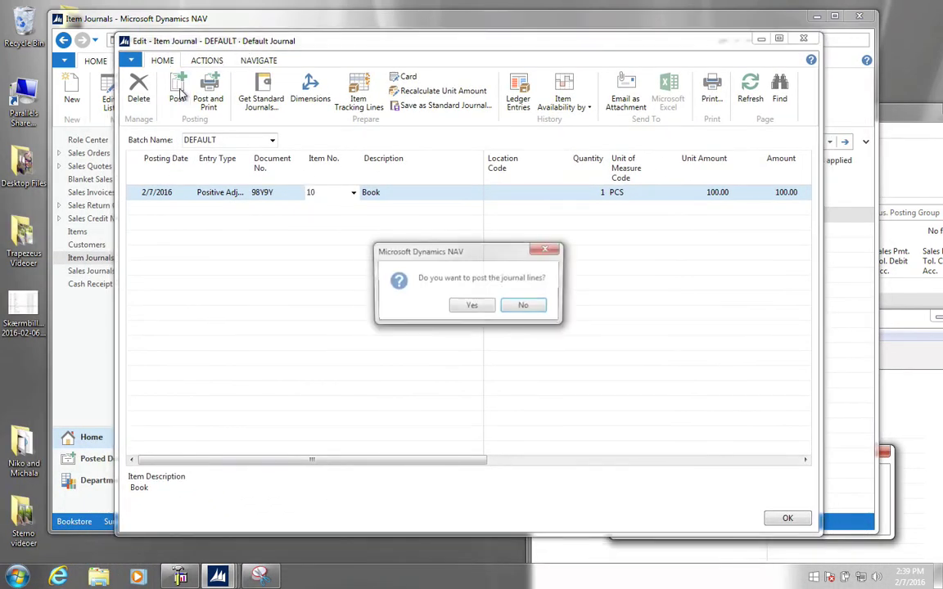
left_click(472, 307)
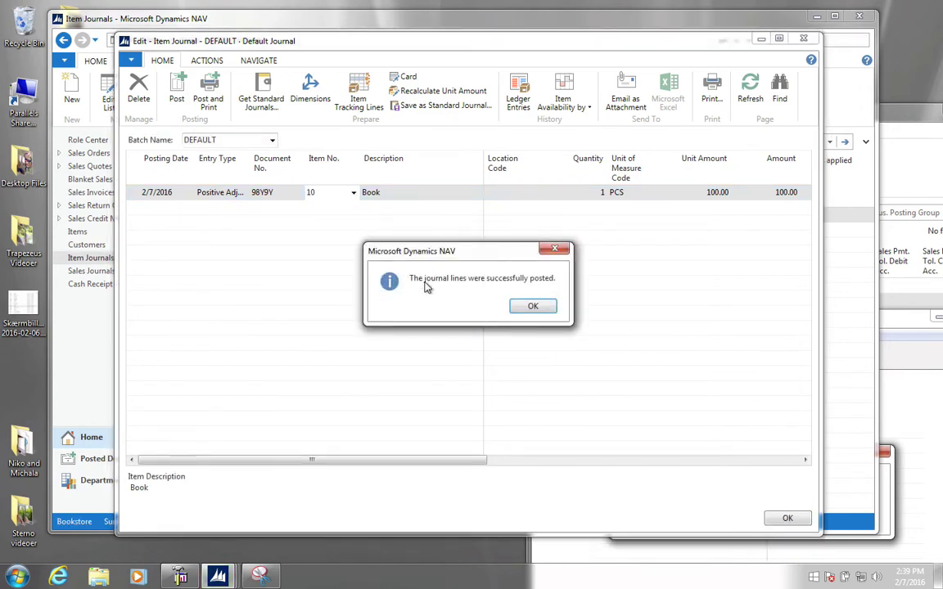
left_click(537, 307)
left_click_drag(735, 42, 547, 125)
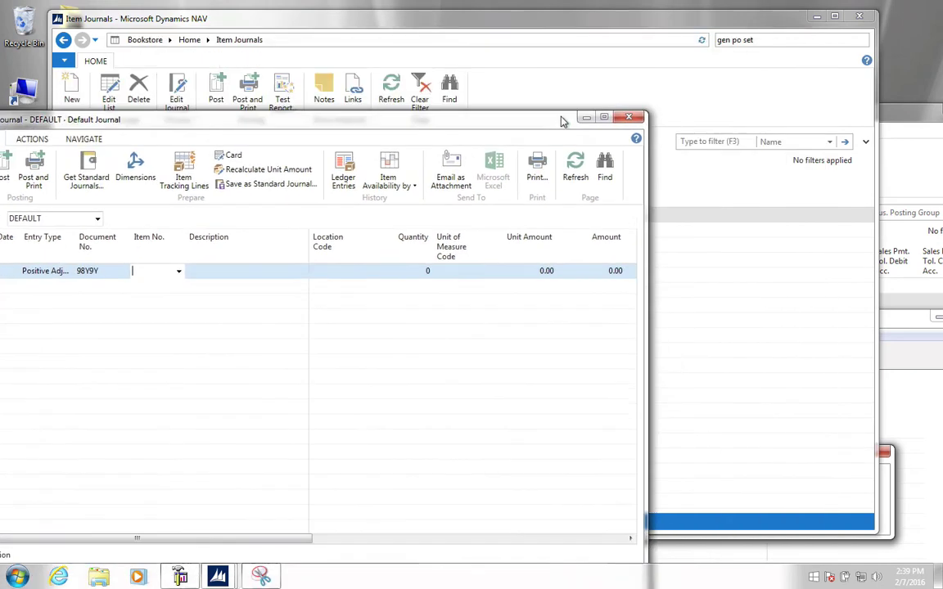
left_click(754, 20)
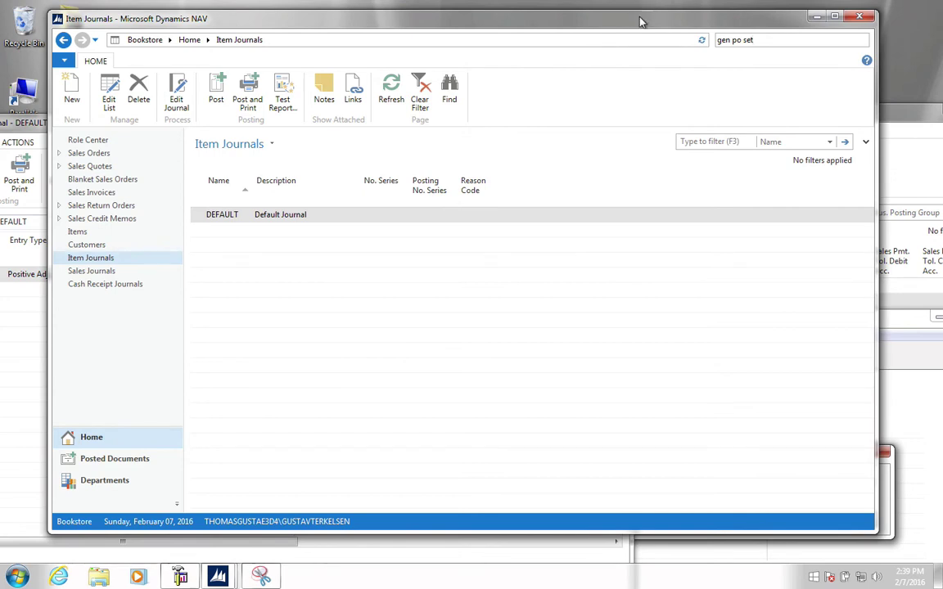
Search for "g regist" and open the G/L Registers under the general ledger history.
left_click(765, 40)
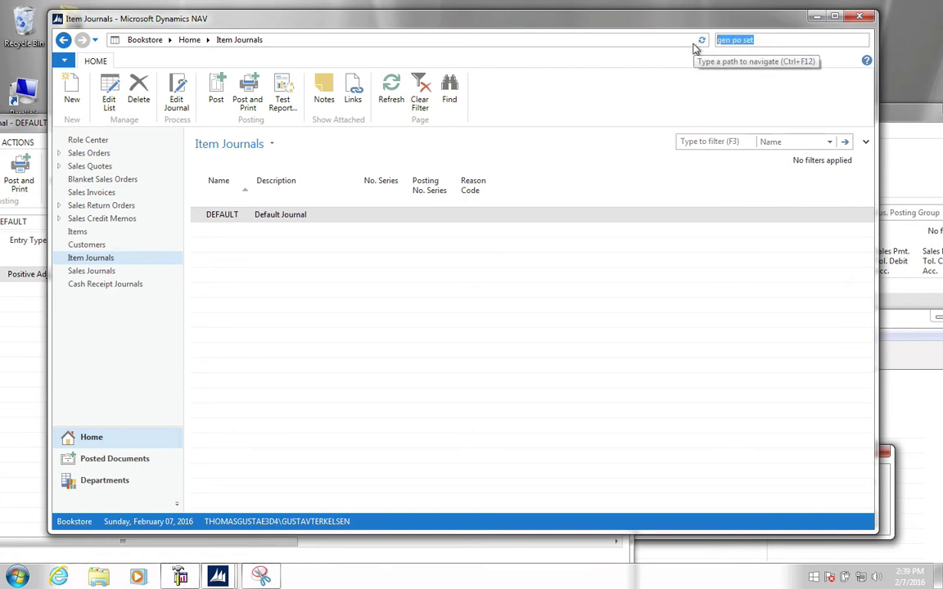
type("g")
type(" e")
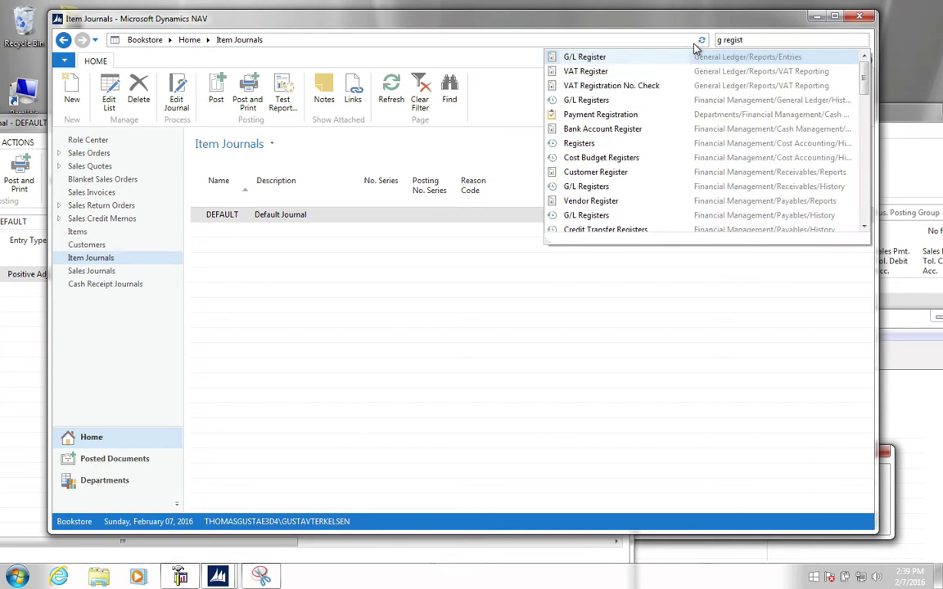
left_click(588, 101)
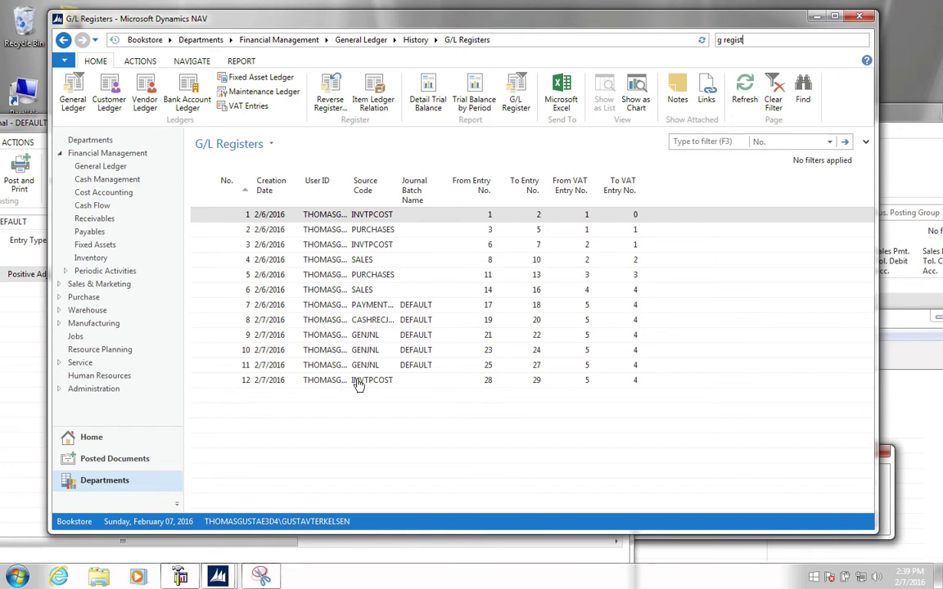
View the ledger entries of the latest INVTPCOST register in the full list, check the first entry's G/L account, and close the list.
left_click(488, 382)
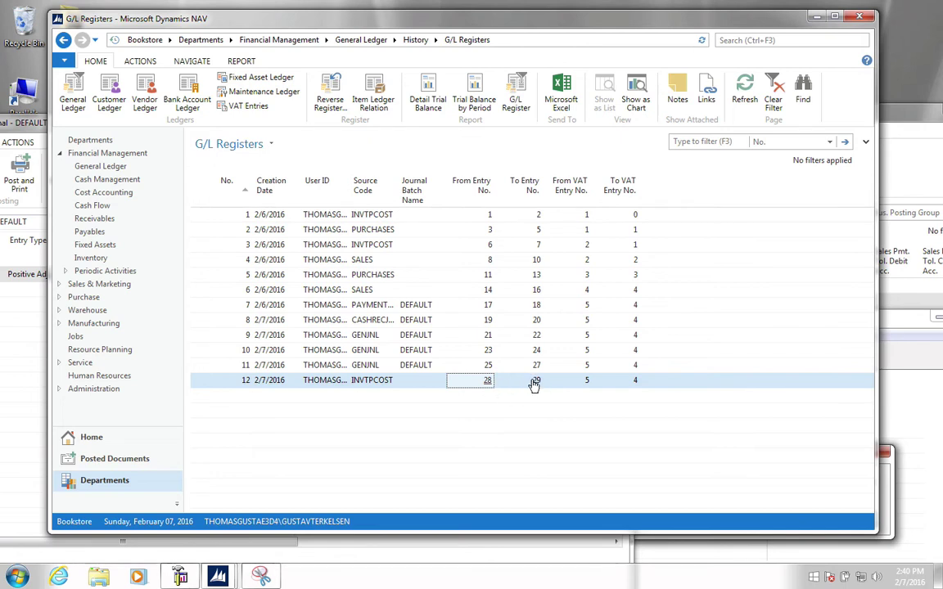
left_click(487, 381)
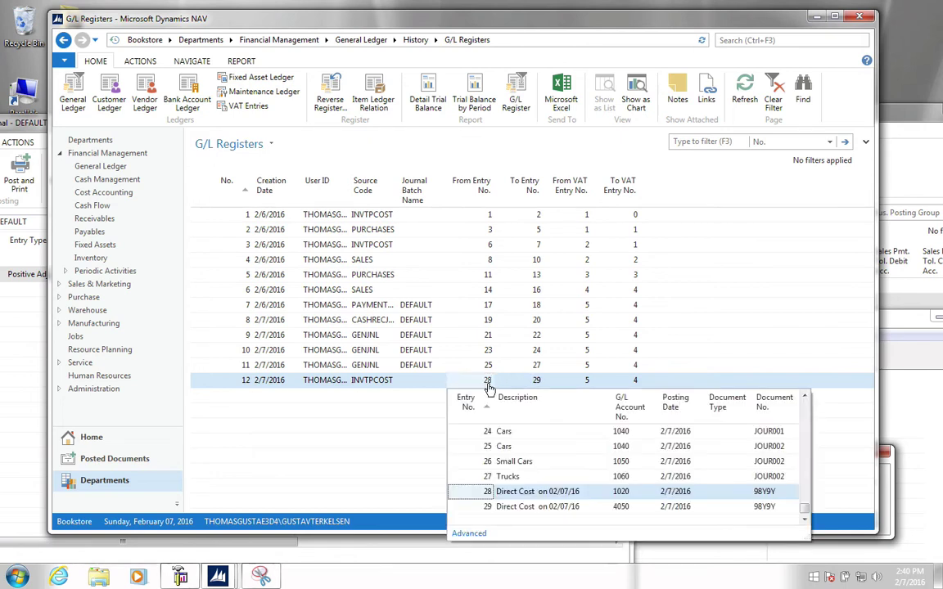
left_click(475, 536)
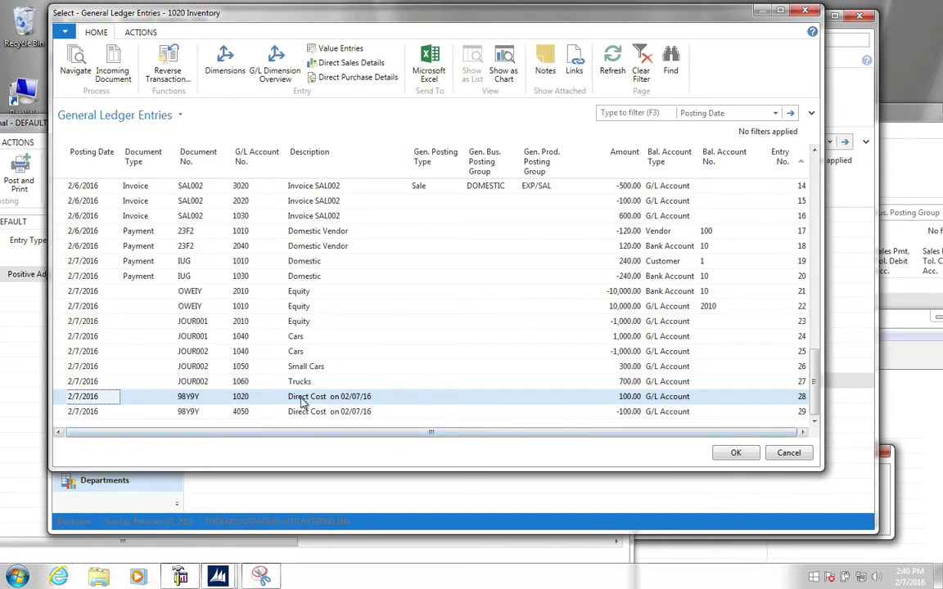
left_click(244, 397)
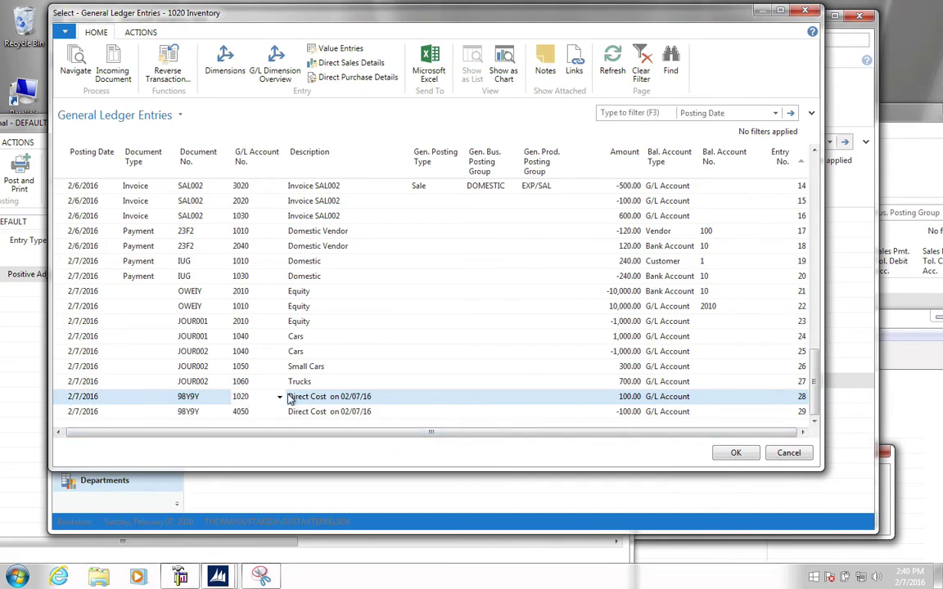
left_click(280, 398)
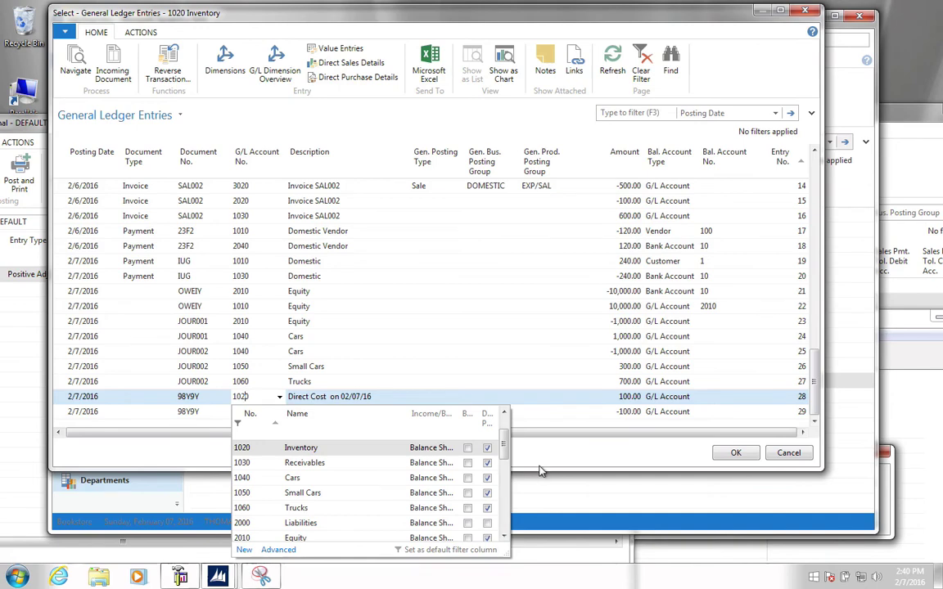
left_click(496, 407)
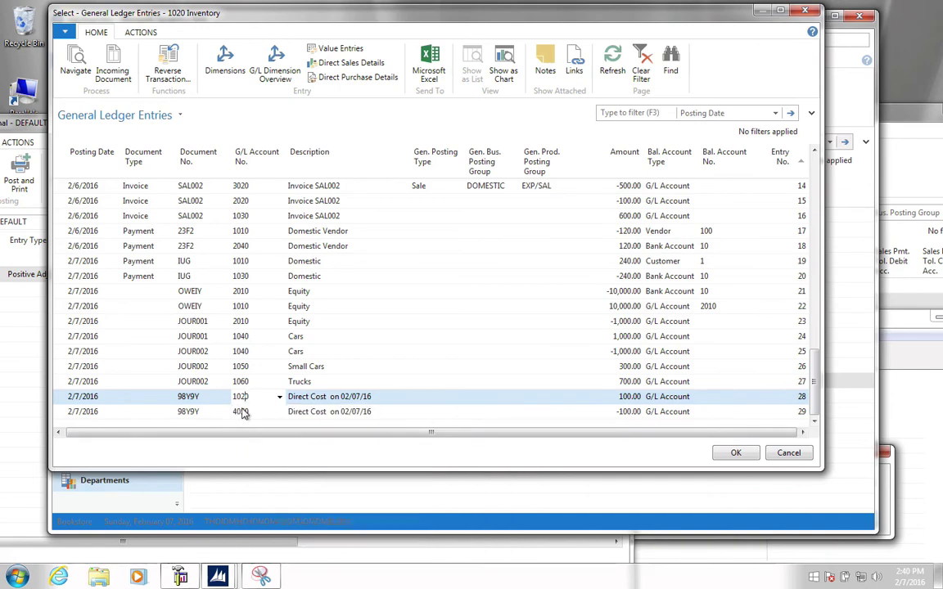
type("0")
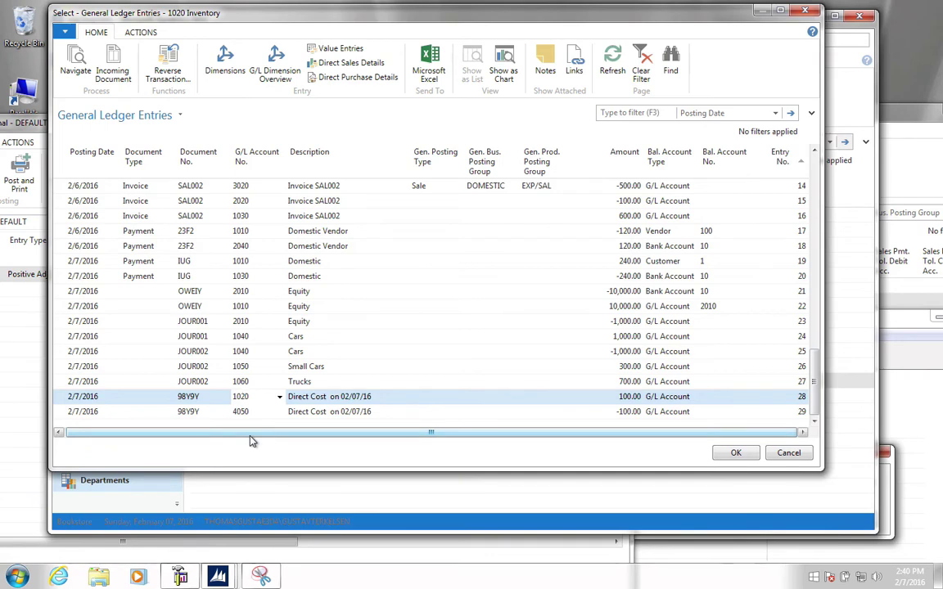
left_click(742, 453)
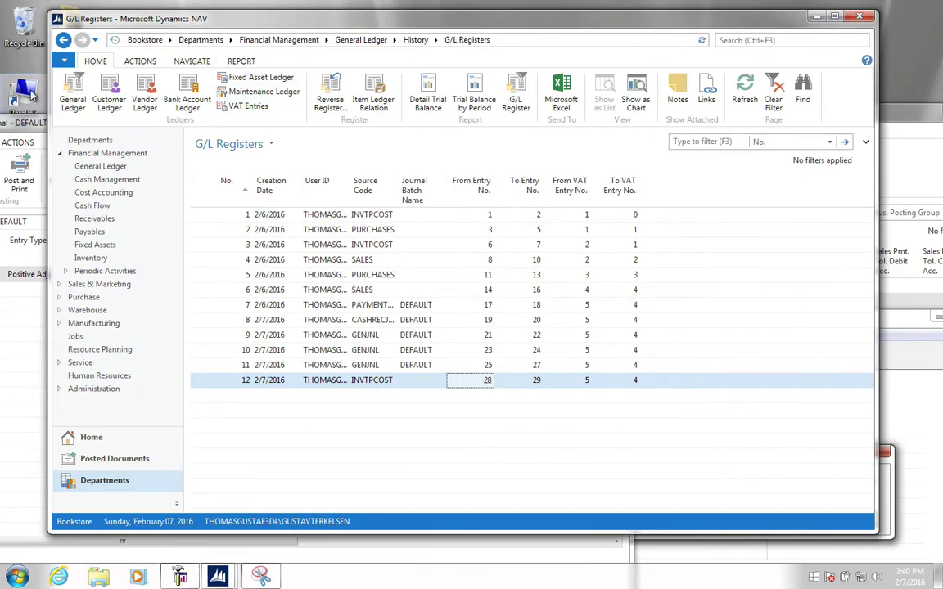
Search for the Items list, open the Book item card, and show the ledger entries behind its inventory quantity.
left_click_drag(34, 127, 113, 192)
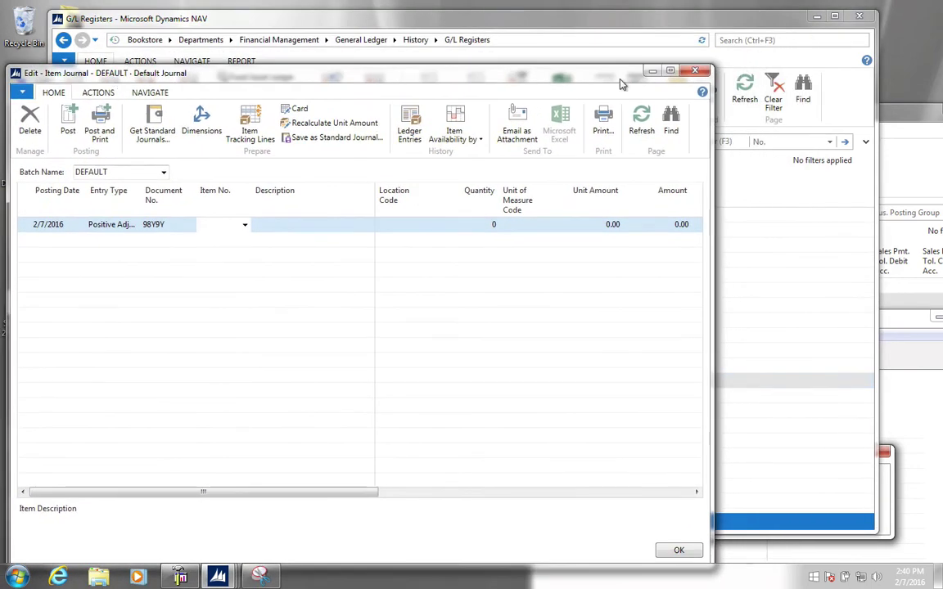
left_click(803, 40)
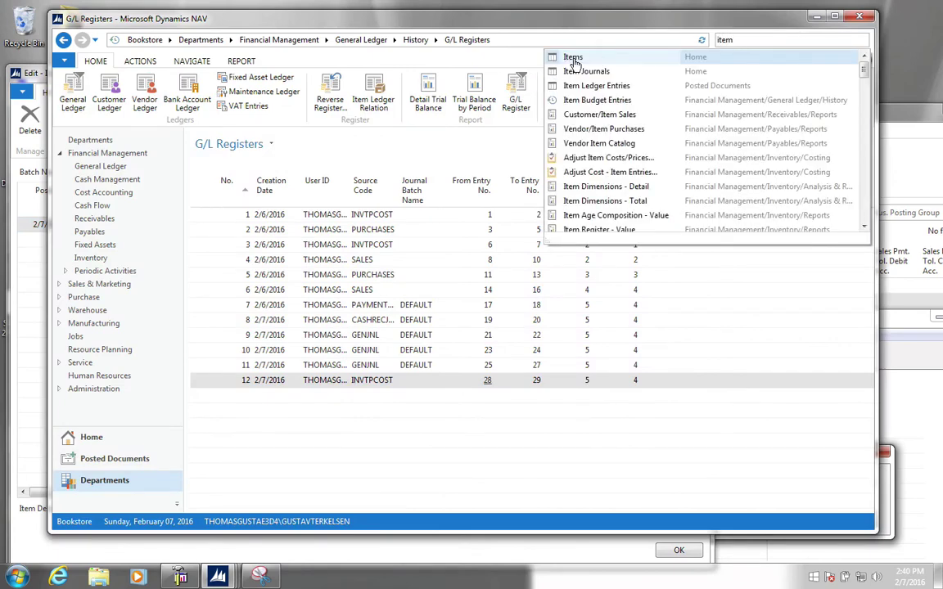
left_click(573, 57)
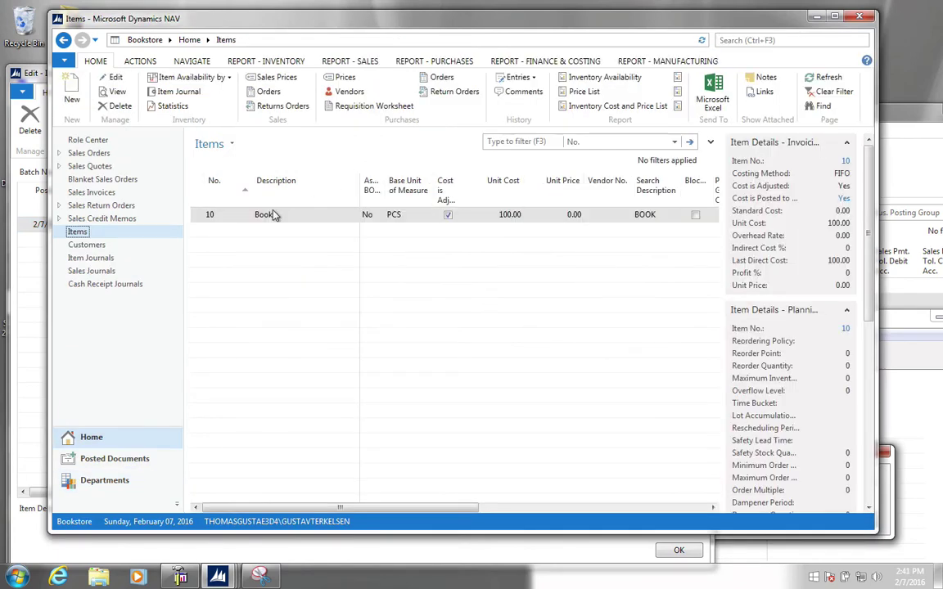
double_click(274, 214)
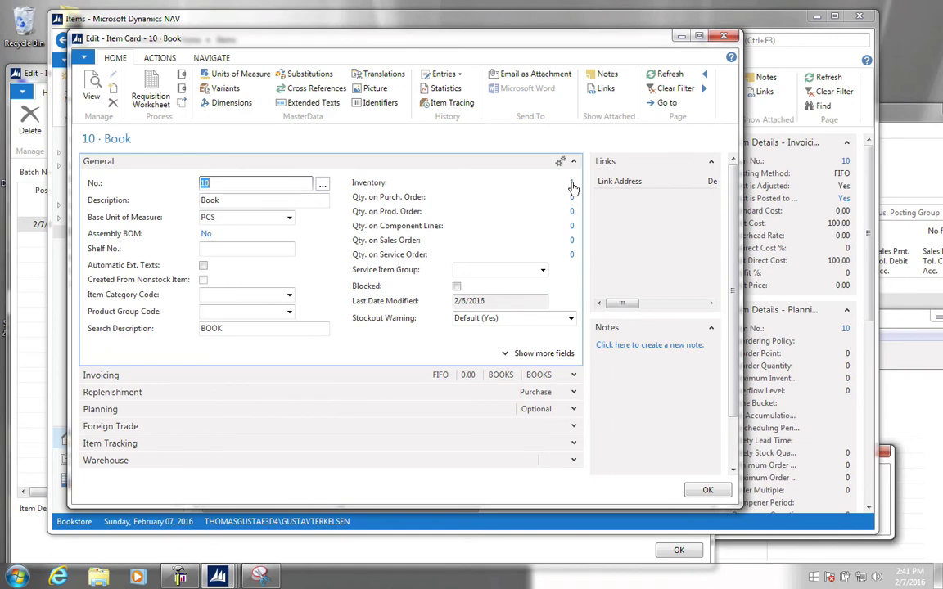
left_click(572, 186)
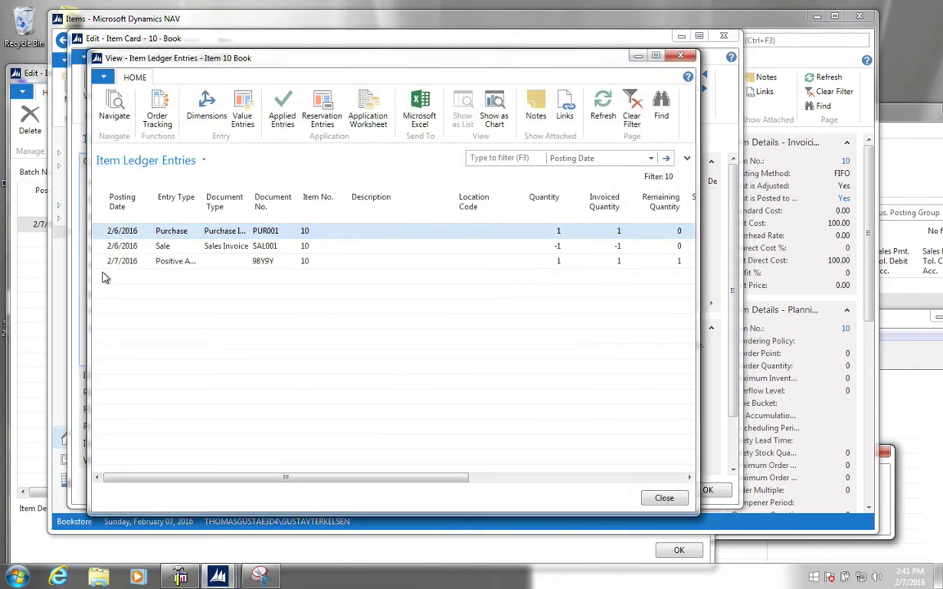
Widen the Entry Type column, view the positive adjustment's related entries with Navigate, and close the windows back to the Items list.
left_click(99, 262)
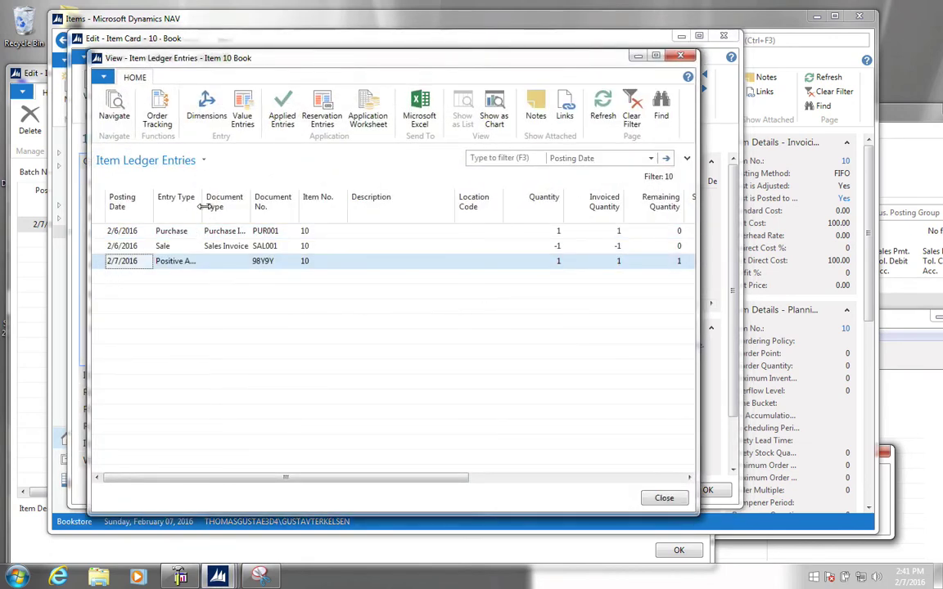
left_click_drag(237, 206, 239, 206)
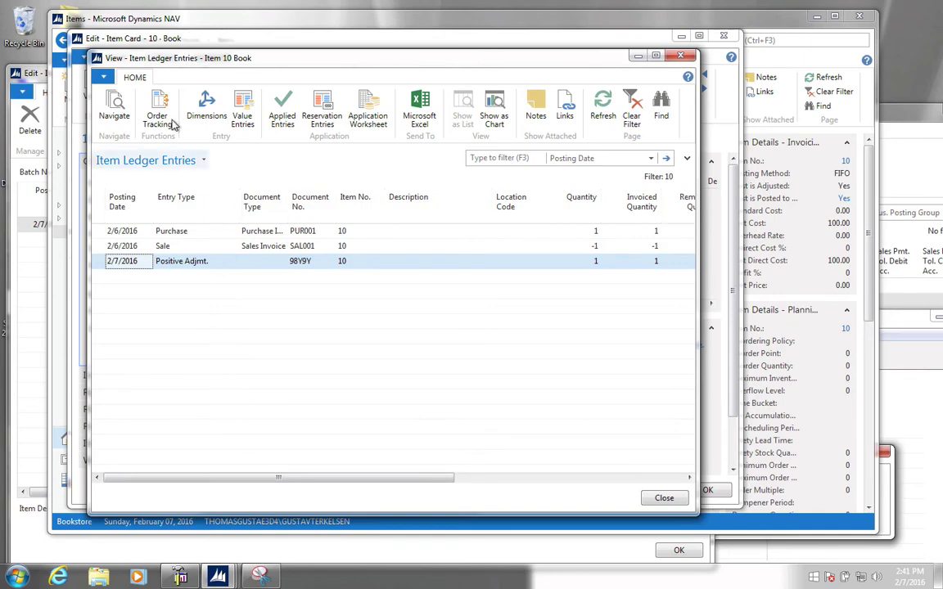
left_click(121, 108)
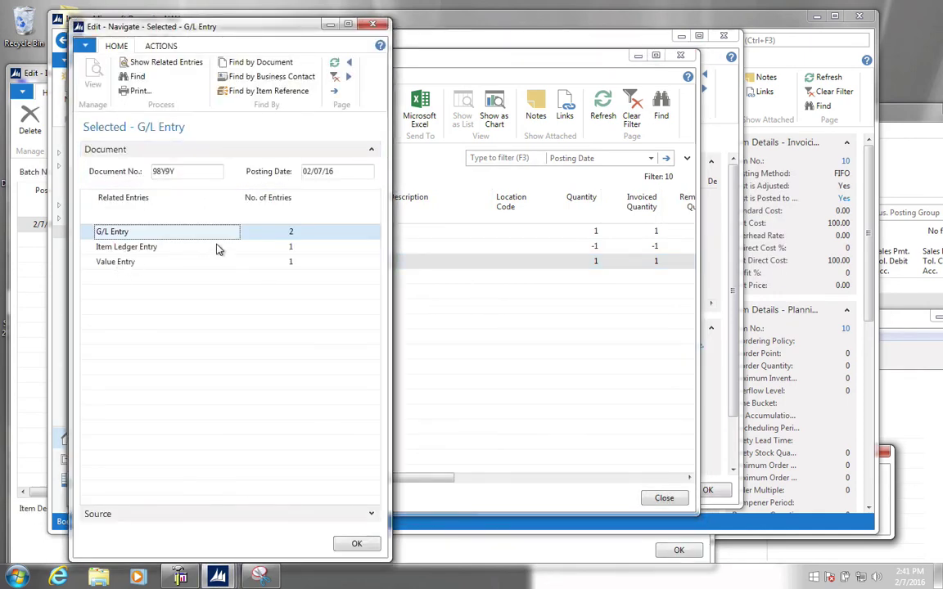
left_click(374, 25)
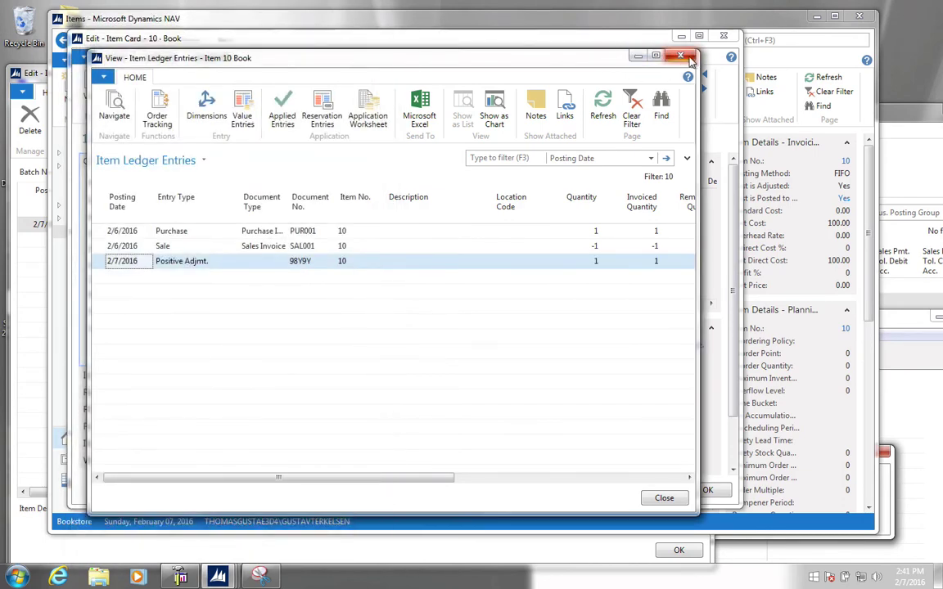
left_click(680, 57)
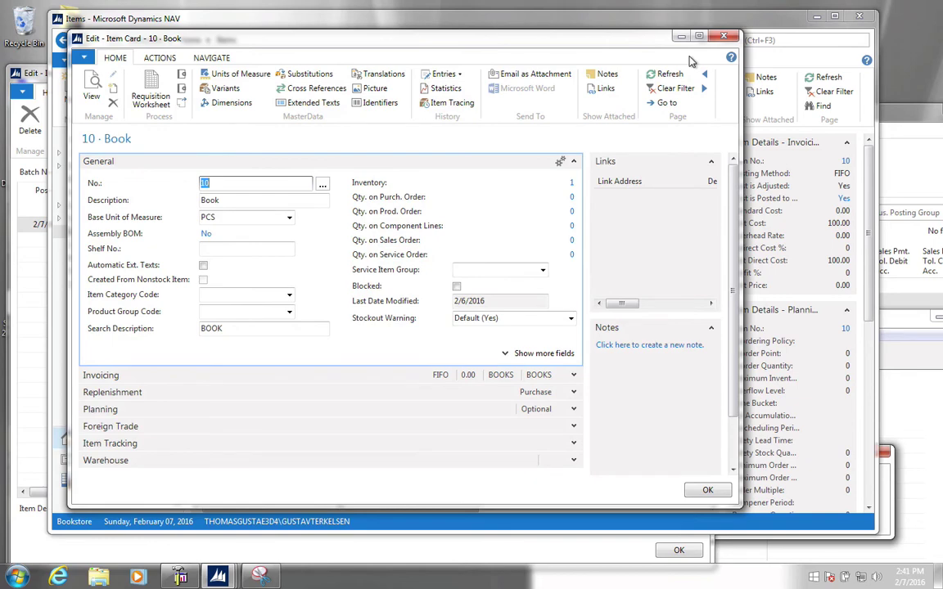
key("Escape")
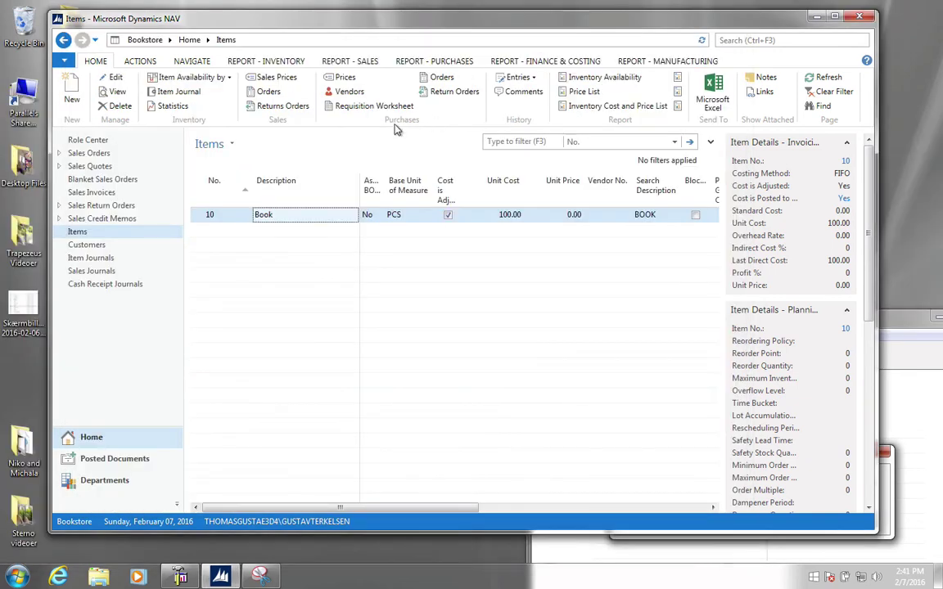
Search for "item jour", open the DEFAULT item journal and reposition its window over the main window.
left_click(749, 38)
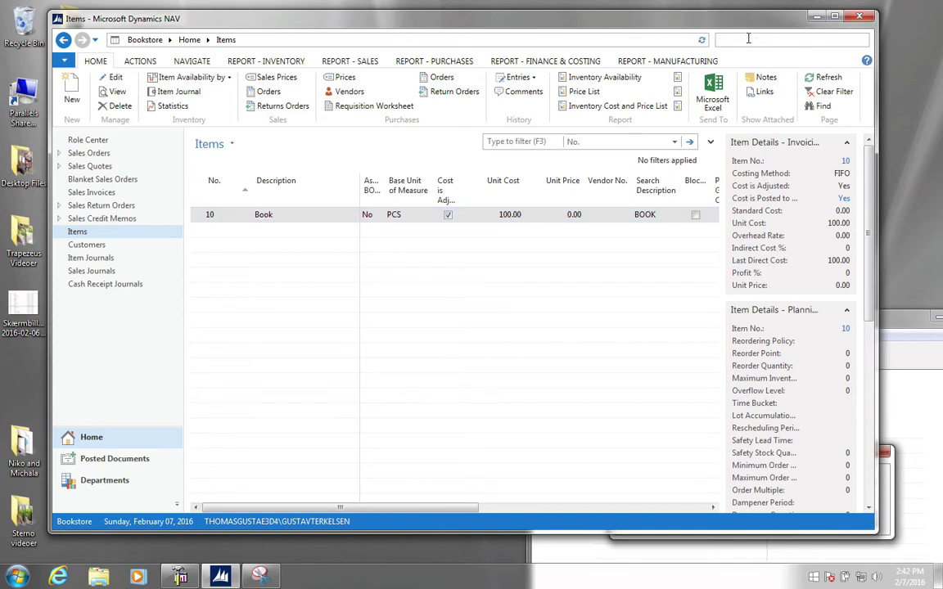
type("item jour")
left_click(573, 58)
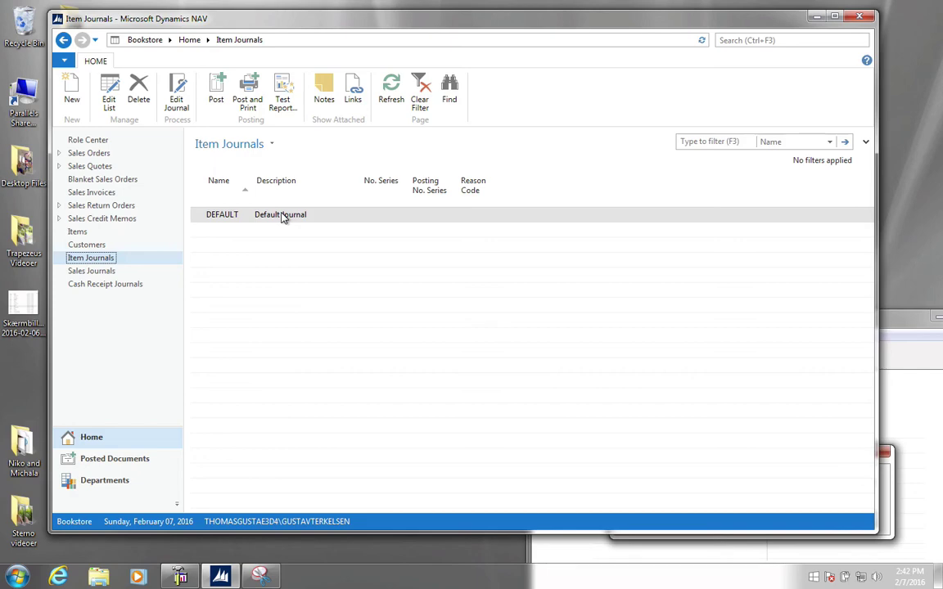
double_click(282, 217)
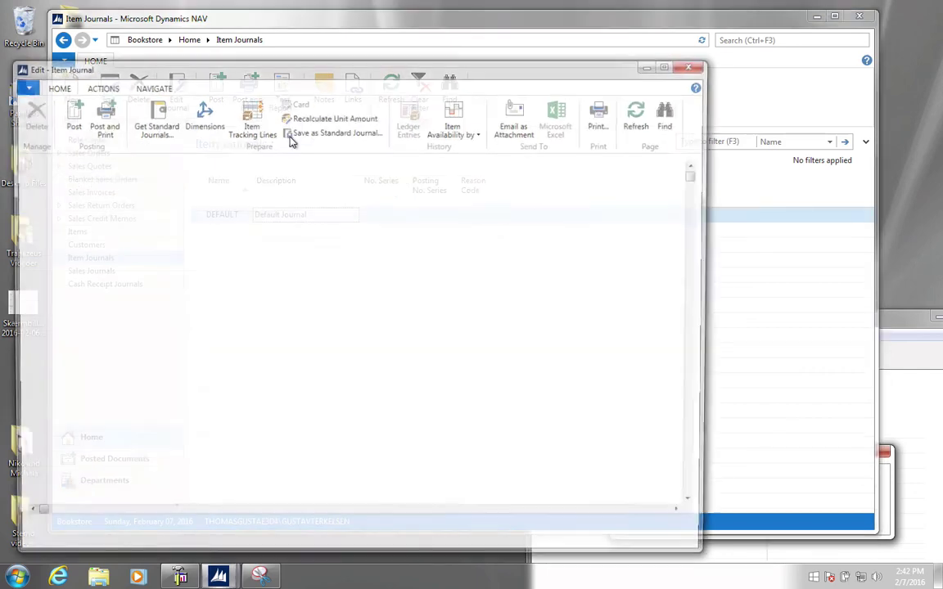
left_click_drag(329, 72, 417, 39)
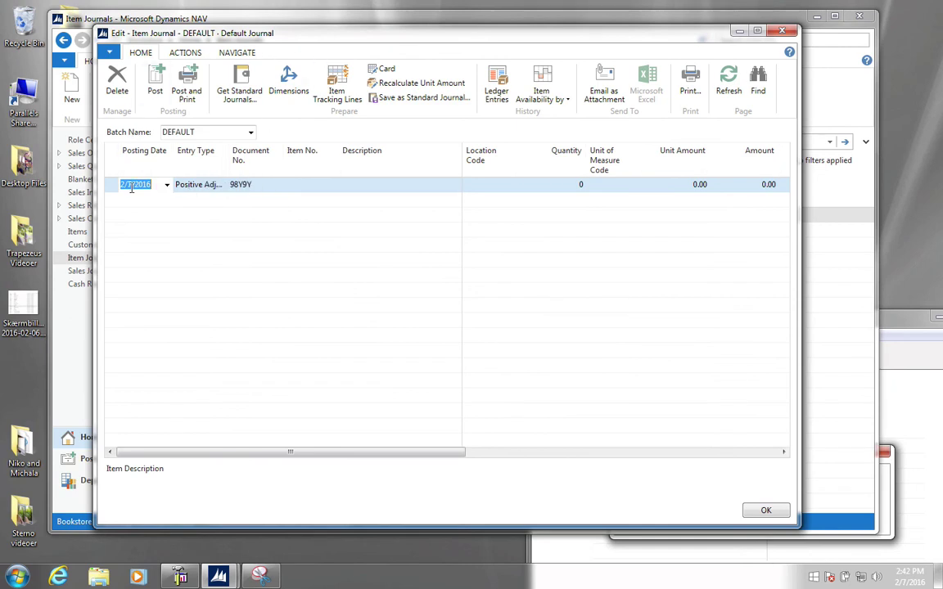
Set the journal line's entry type to Negative Adjmt. and keep its posting date and document number.
key("Tab")
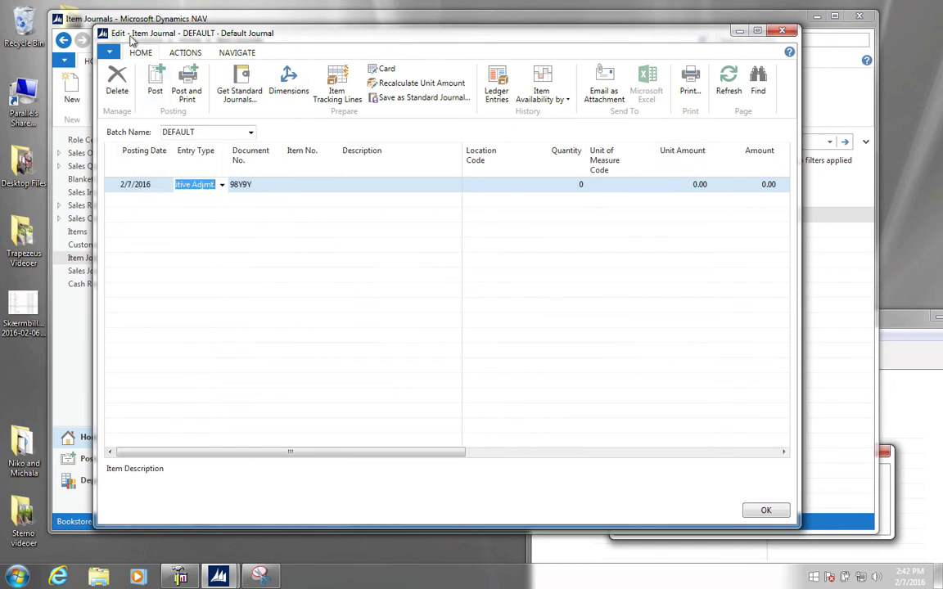
left_click(222, 186)
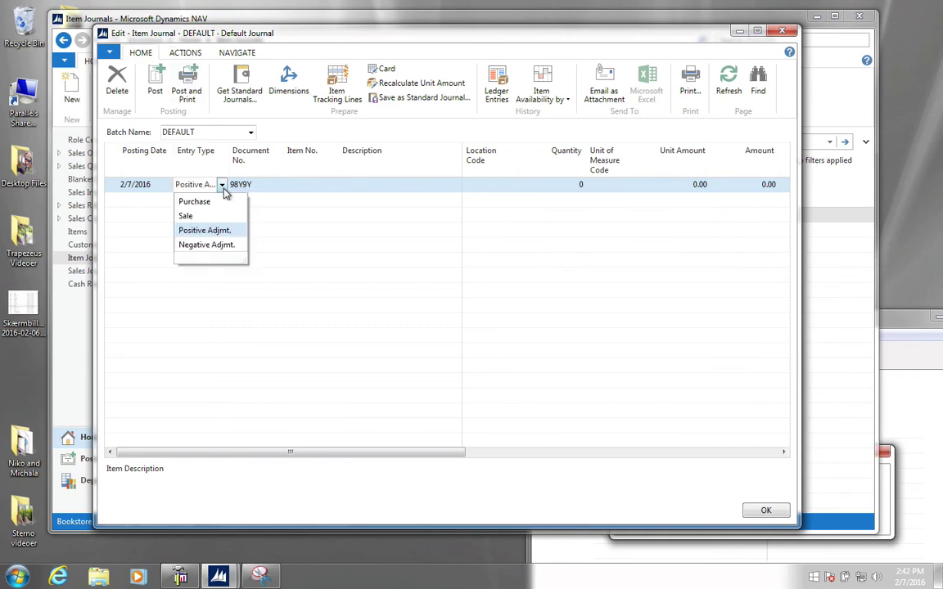
left_click(211, 233)
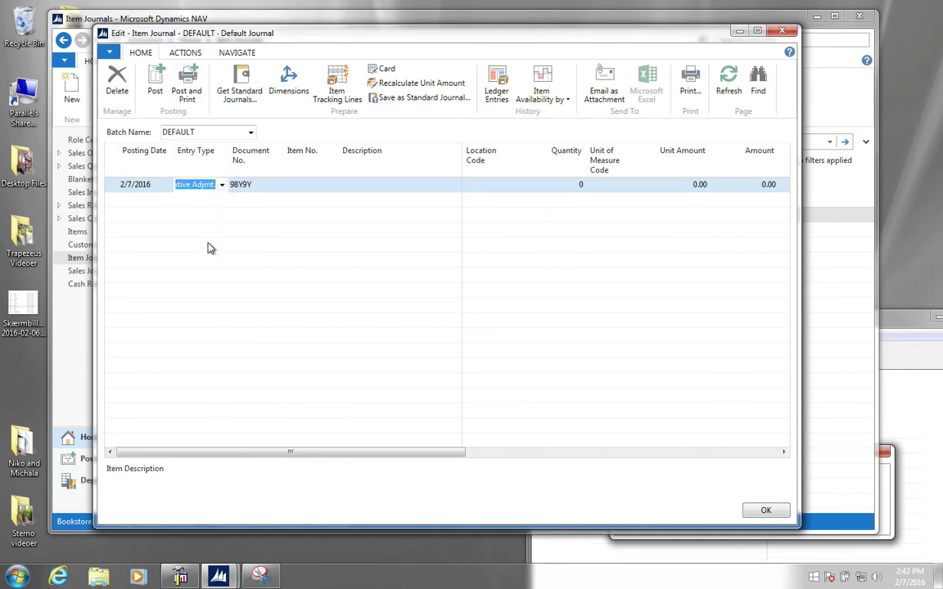
key("Down")
key("Tab")
key("Tab")
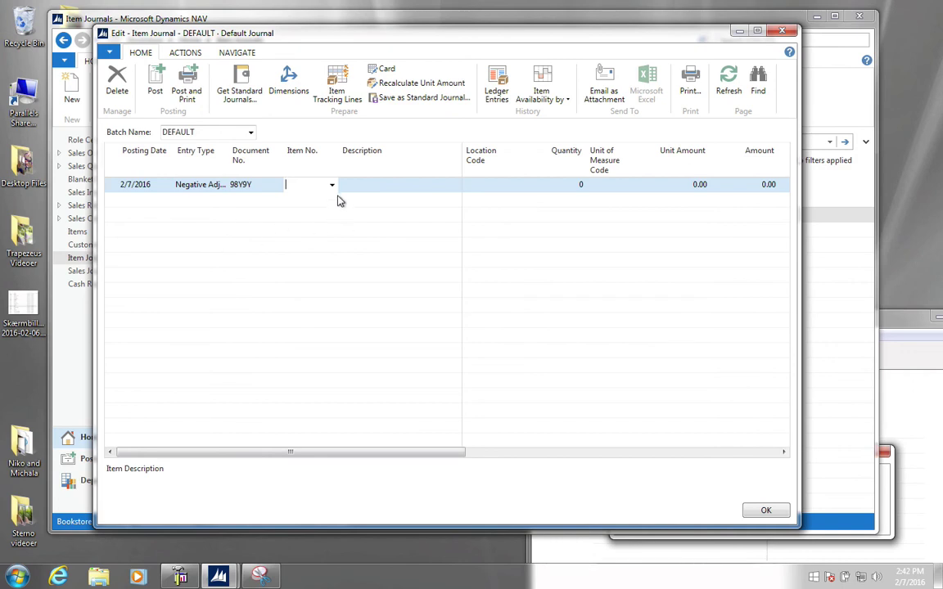
Choose item 10 Book for the negative adjustment line and enter a quantity of 1.
left_click(333, 186)
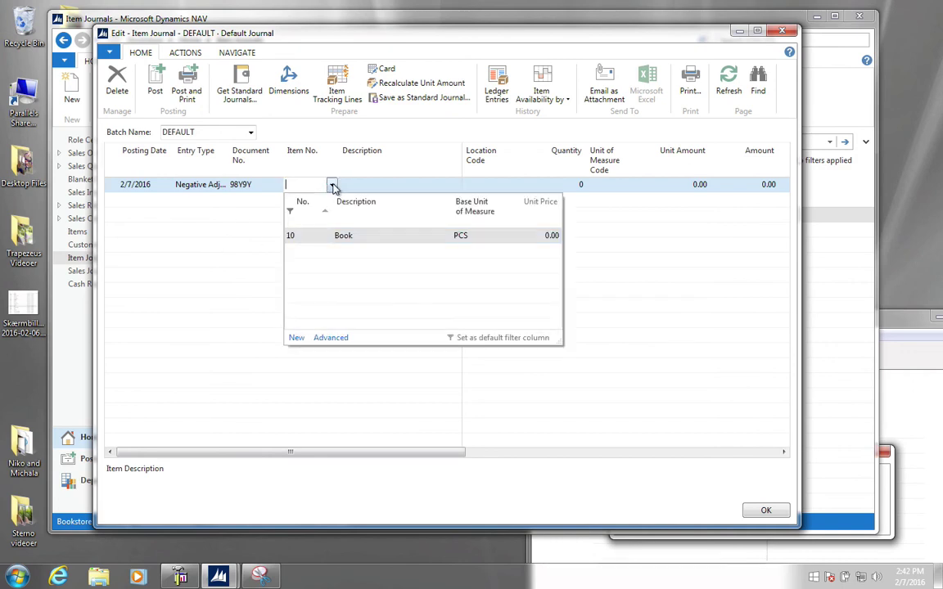
left_click(347, 239)
key("Tab")
key("Tab")
key("Tab")
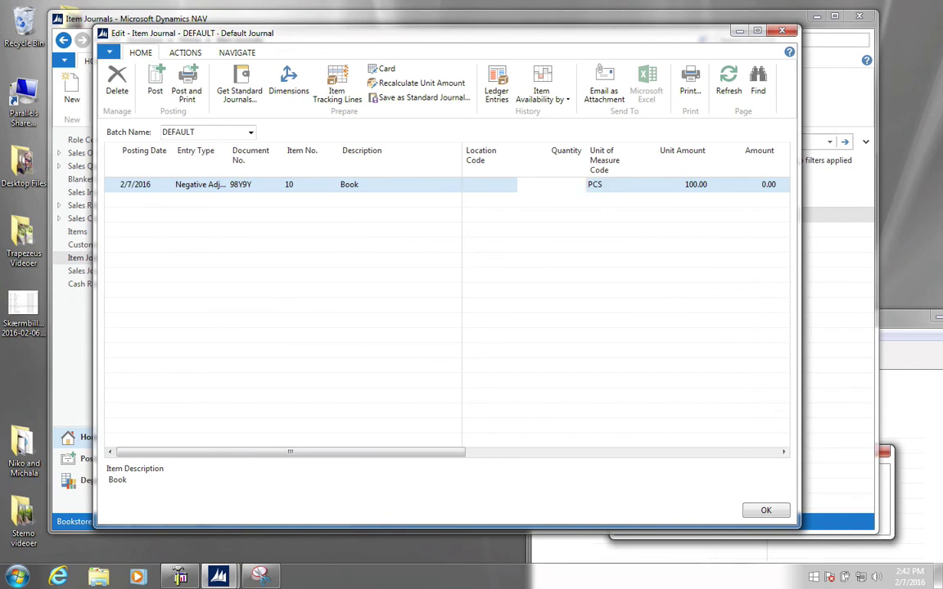
type("1")
key("Tab")
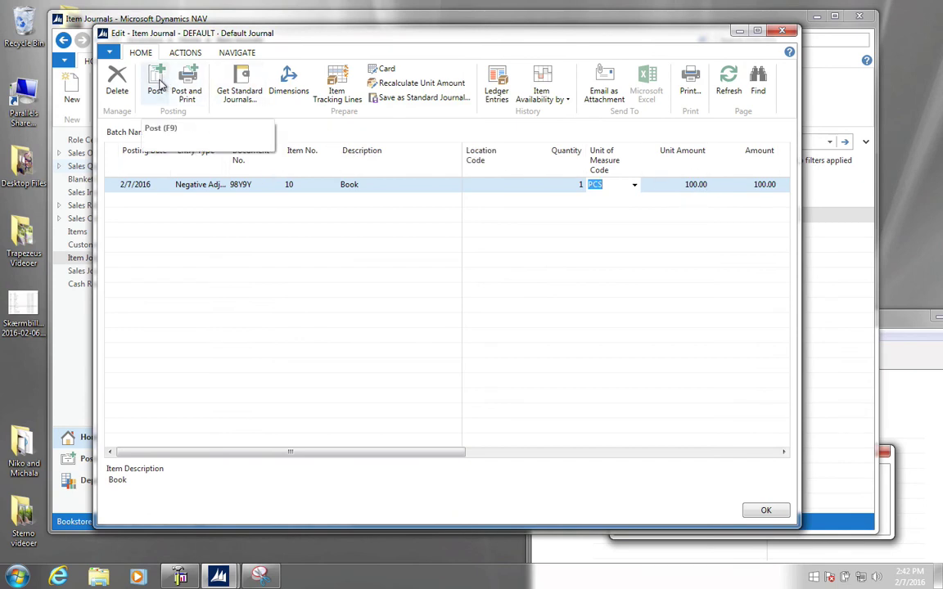
Post the item journal line and close the journal window.
left_click(160, 85)
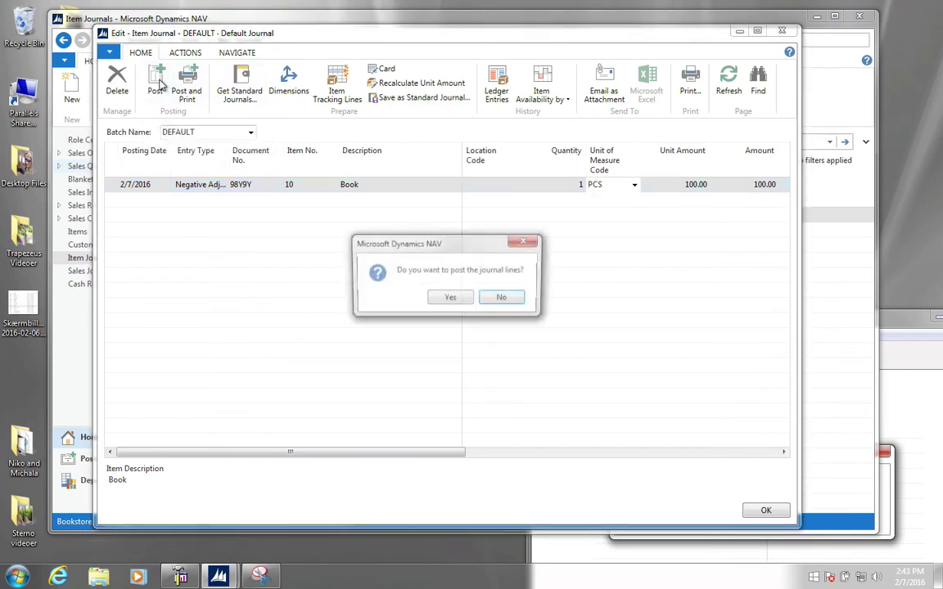
left_click(448, 297)
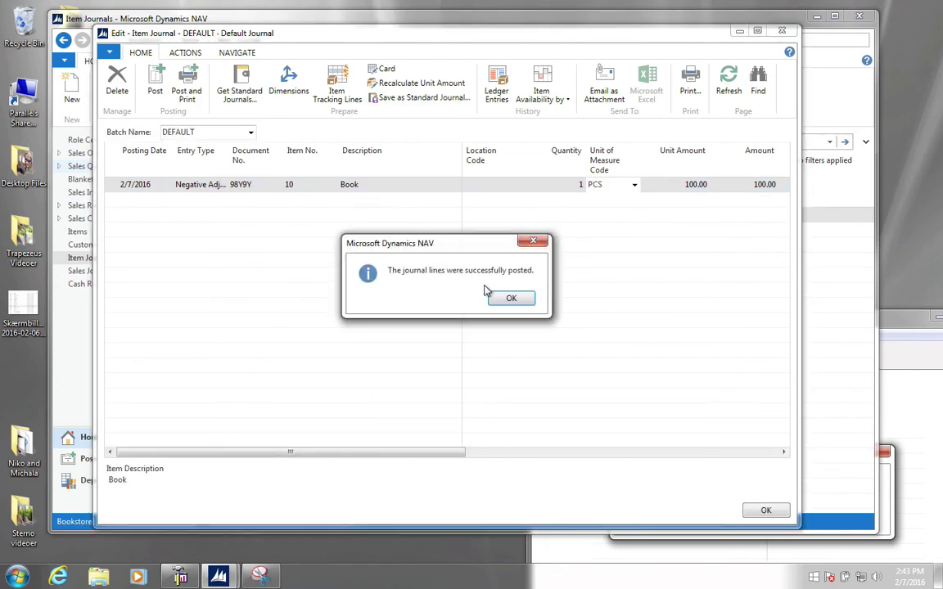
left_click(507, 299)
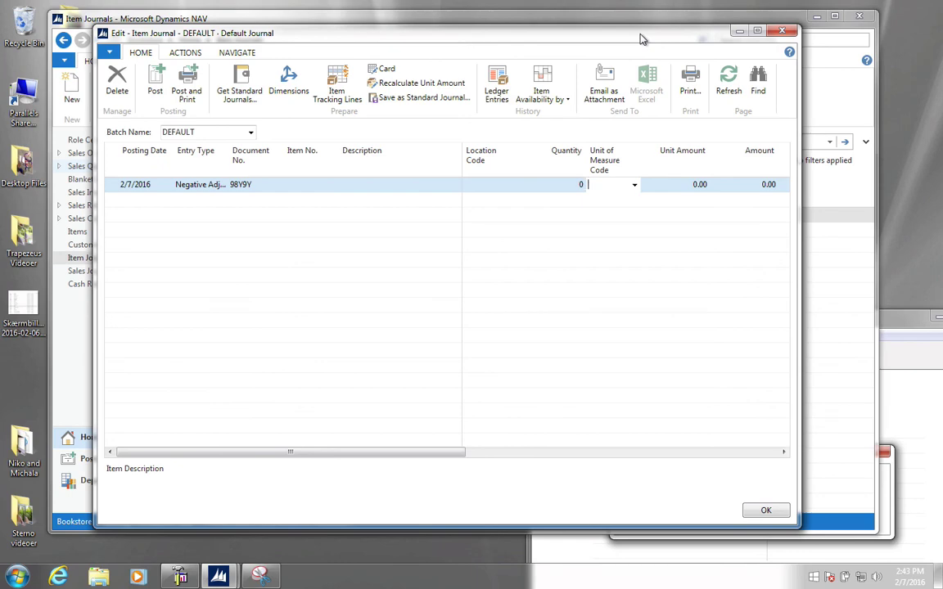
left_click_drag(640, 39, 582, 112)
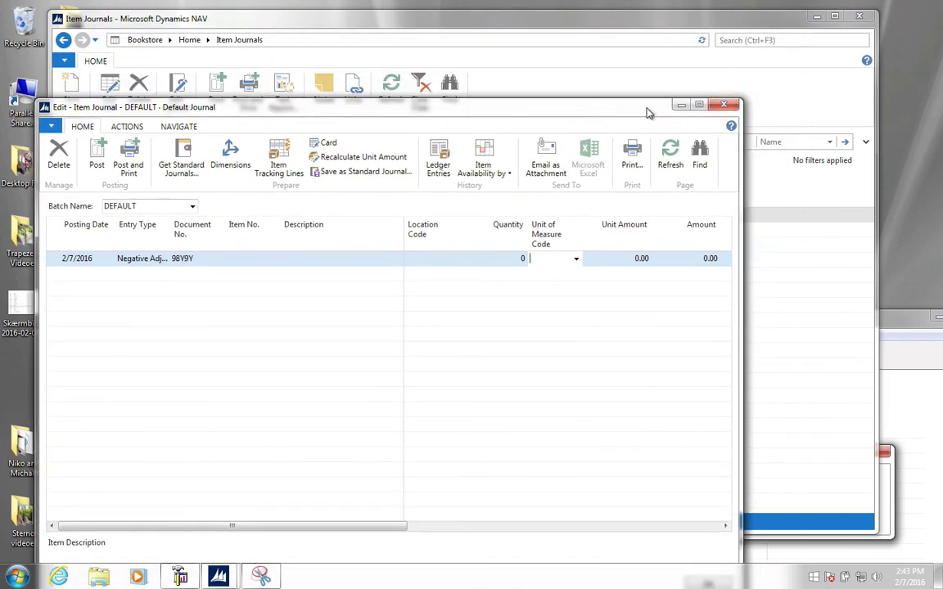
left_click_drag(646, 111, 623, 111)
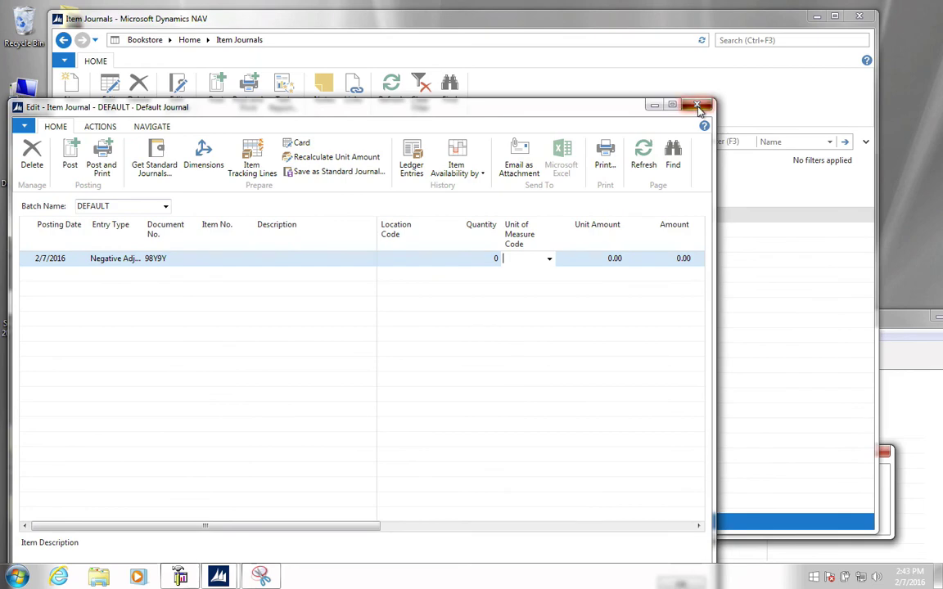
left_click(701, 104)
Search for "g reg" and open the G/L Registers list from the General Ledger history.
left_click(743, 41)
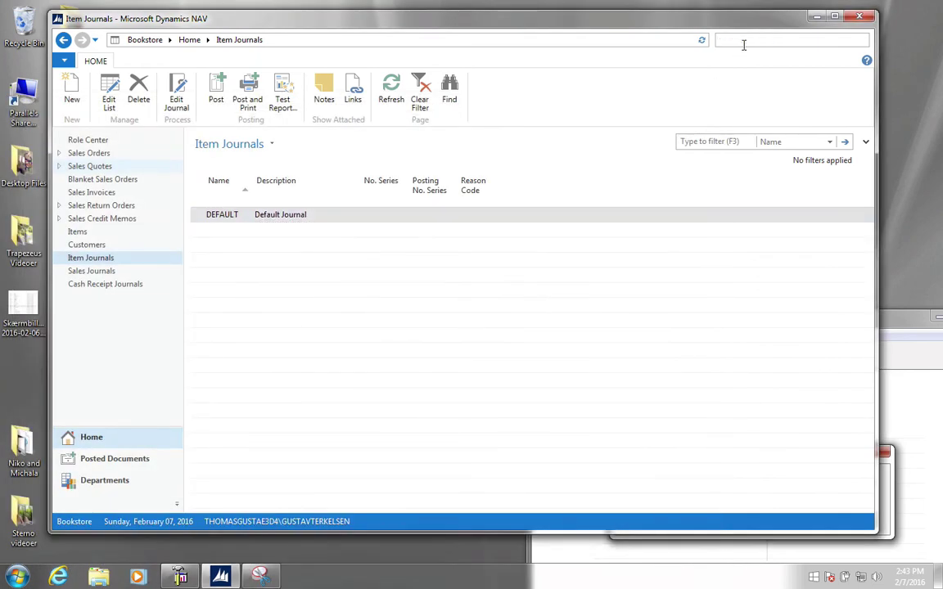
type("g re")
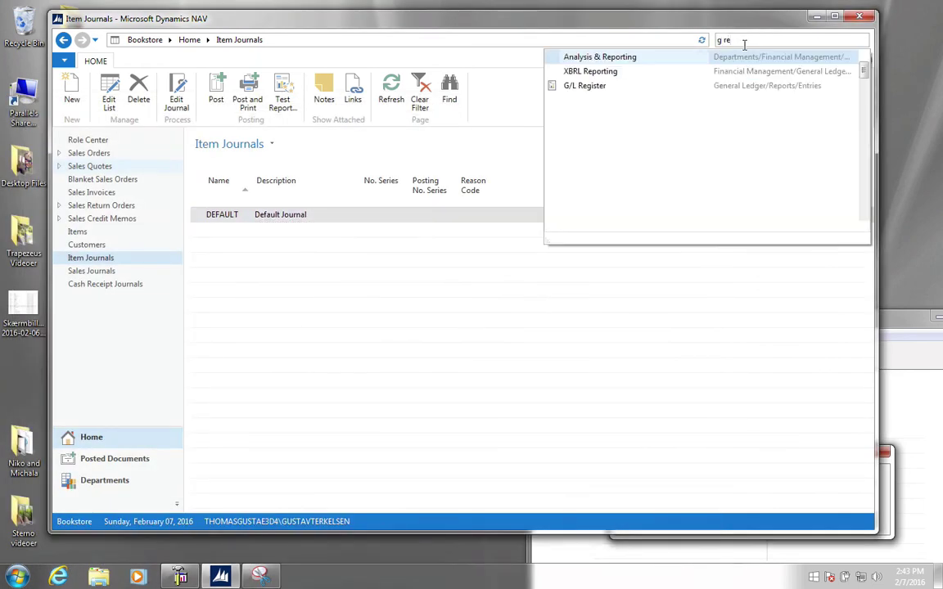
type("g")
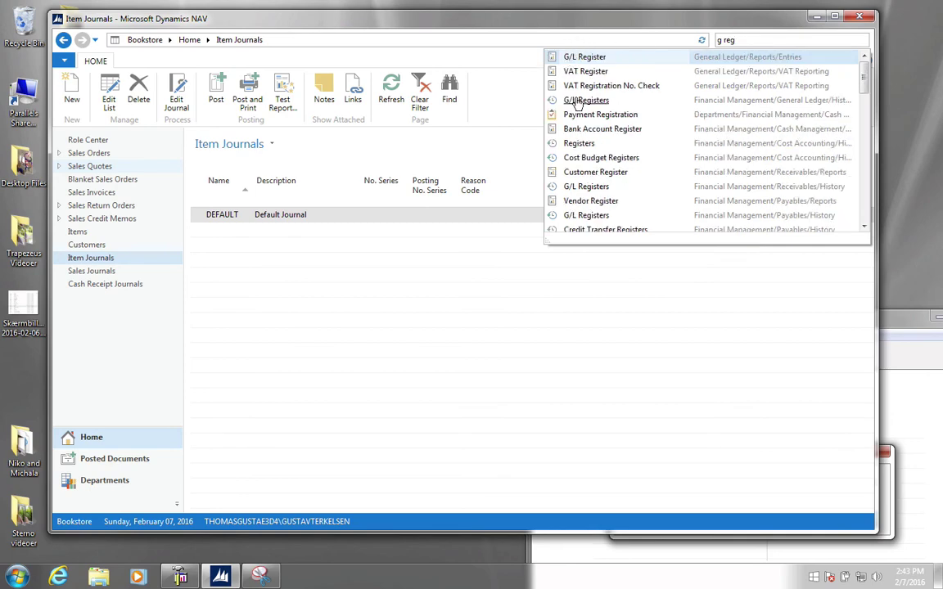
left_click(572, 100)
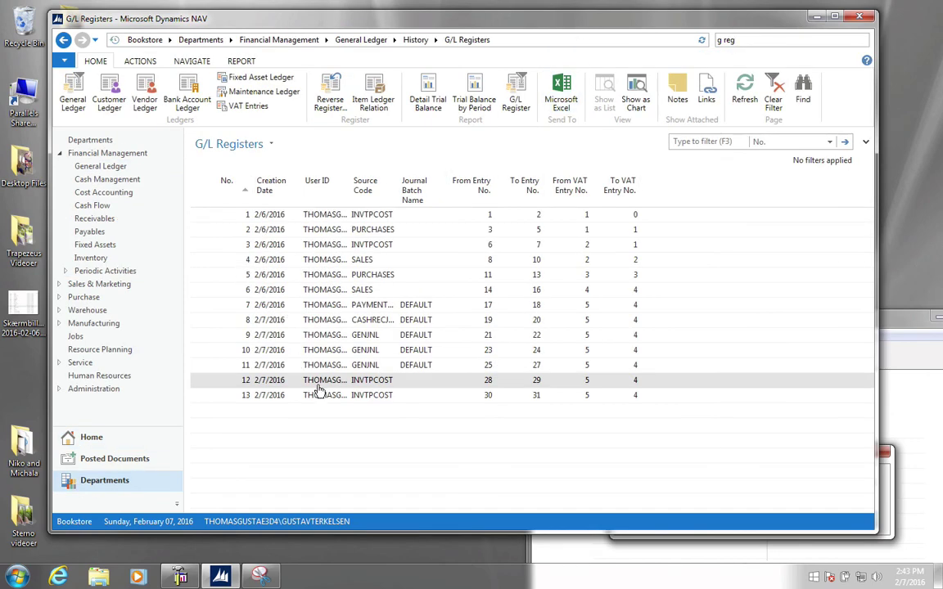
View register 13's ledger entries in the full list, check the last entry's G/L account, and close the list.
left_click(340, 401)
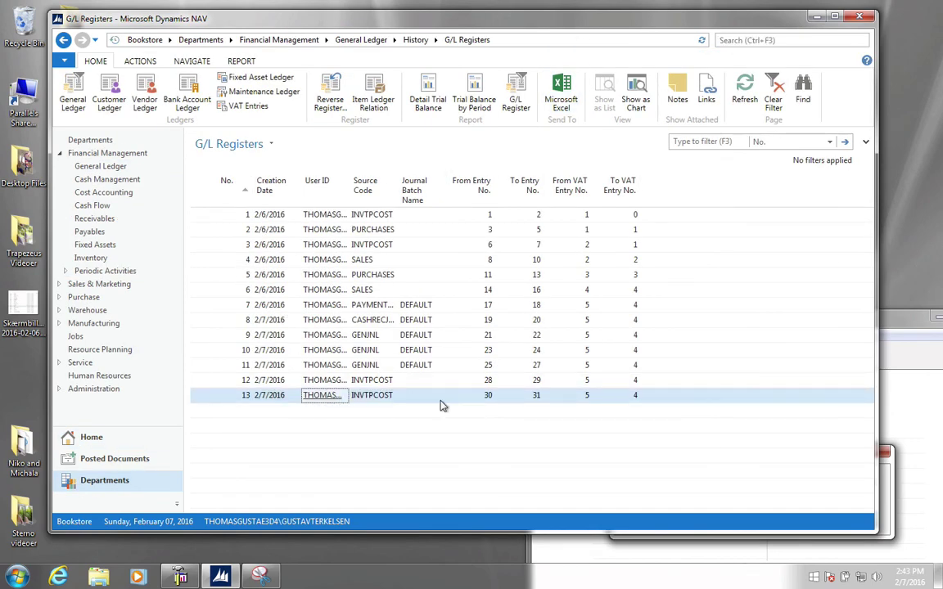
left_click(488, 399)
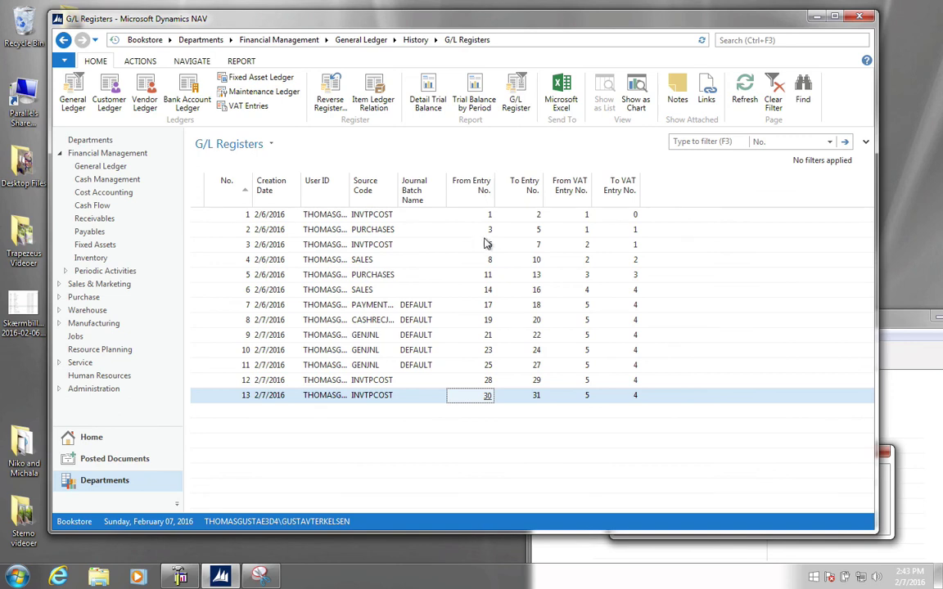
left_click(487, 397)
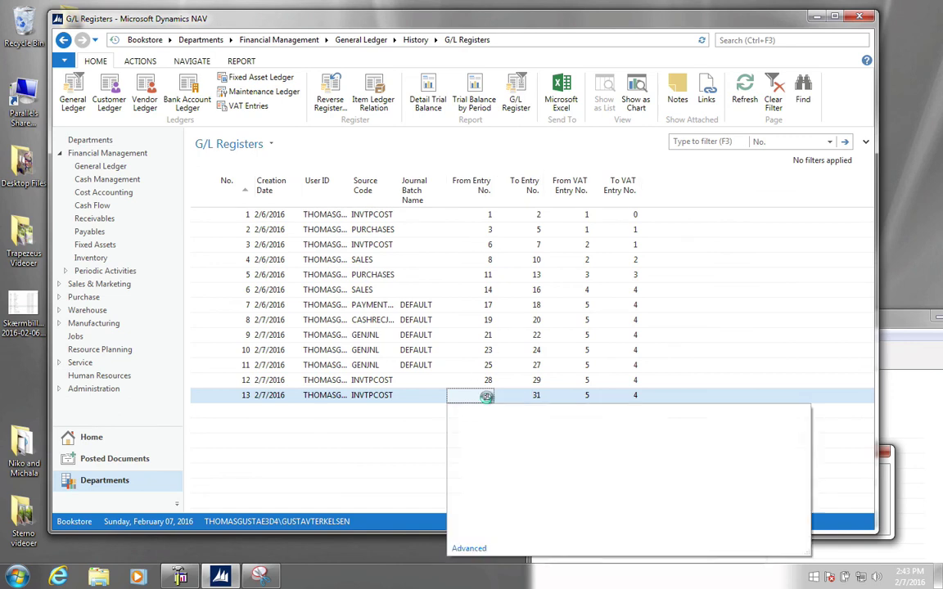
left_click(471, 548)
scroll(233, 360, "down", 1)
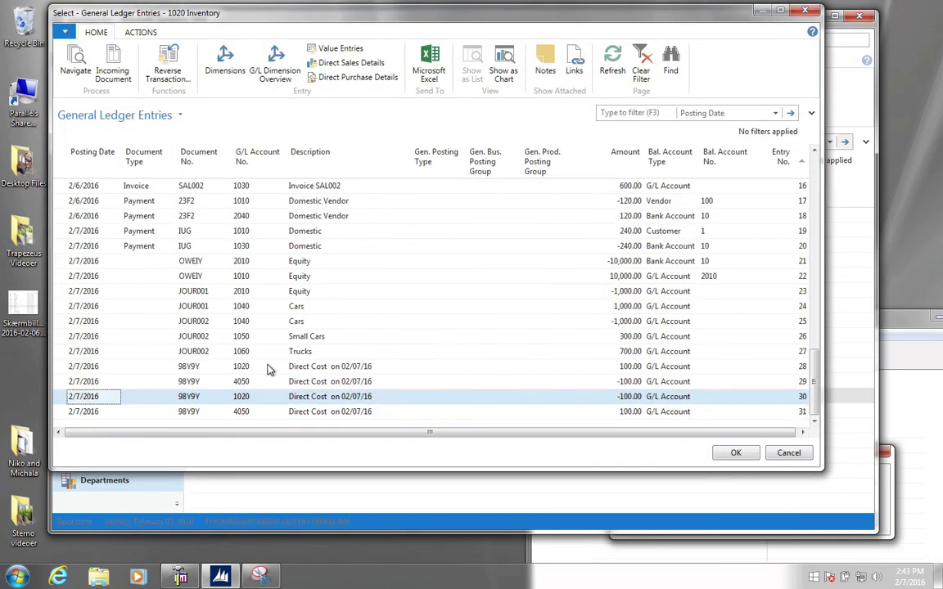
left_click(64, 414)
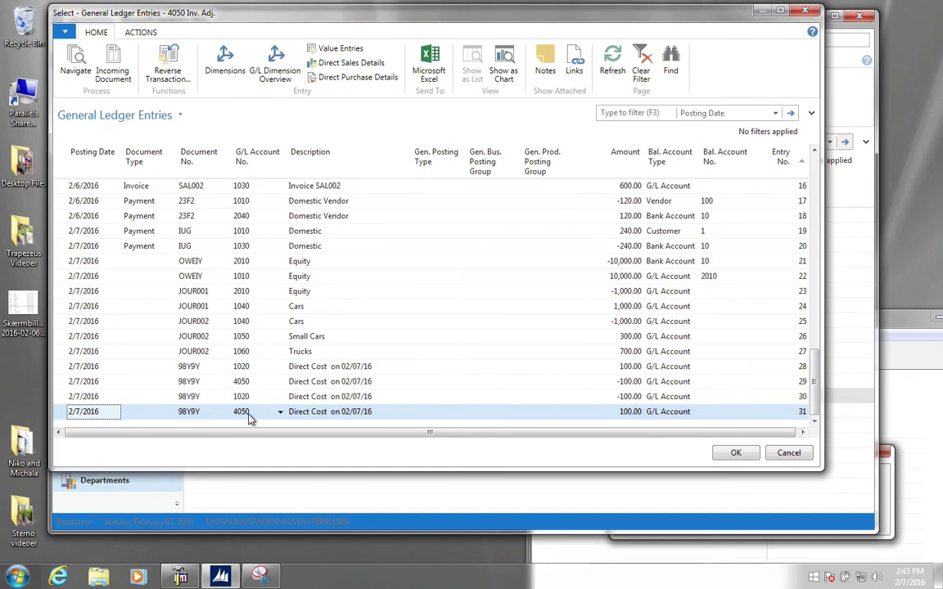
left_click(728, 451)
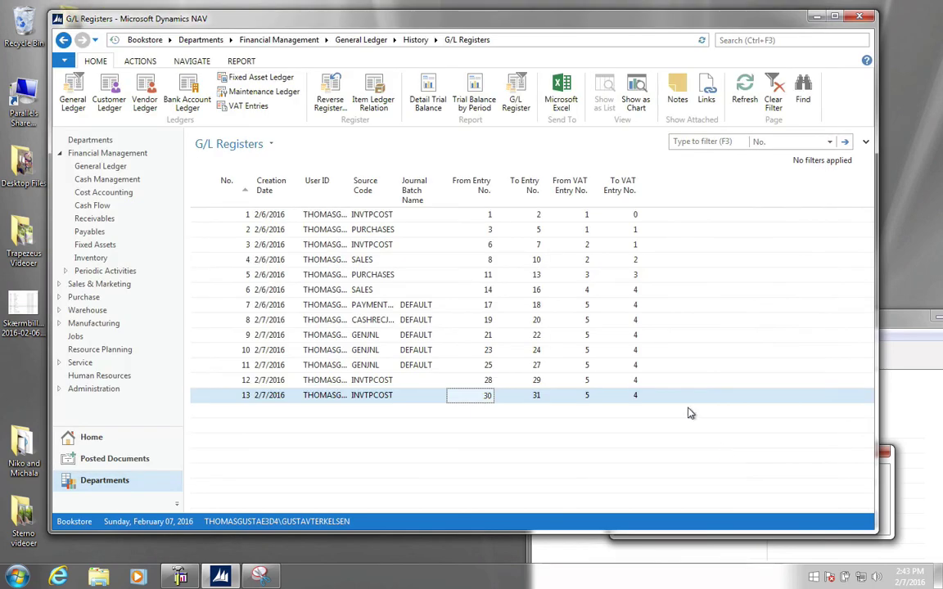
Search for the Items list, open the Book item card, and show the item ledger entries behind its inventory quantity.
left_click(762, 41)
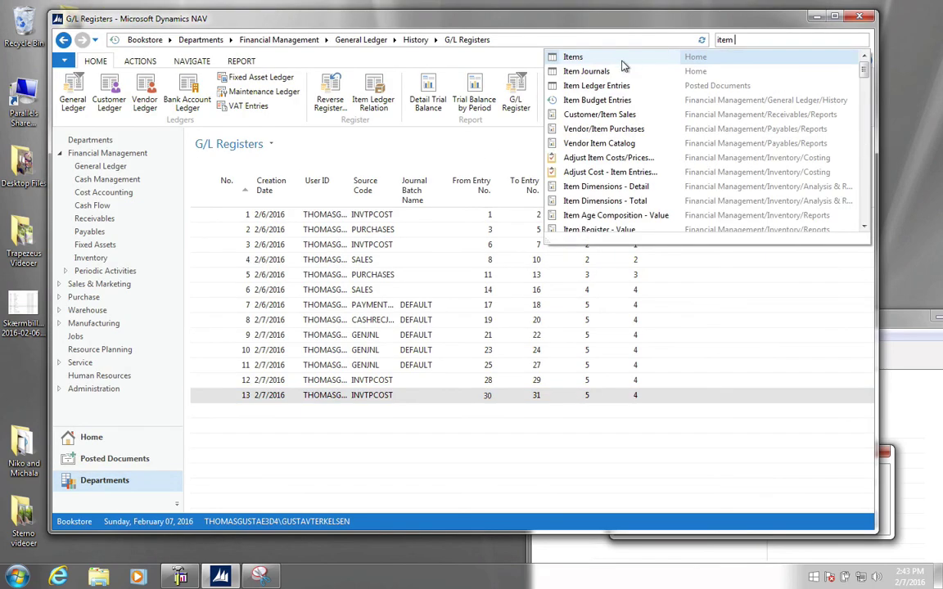
key("Return")
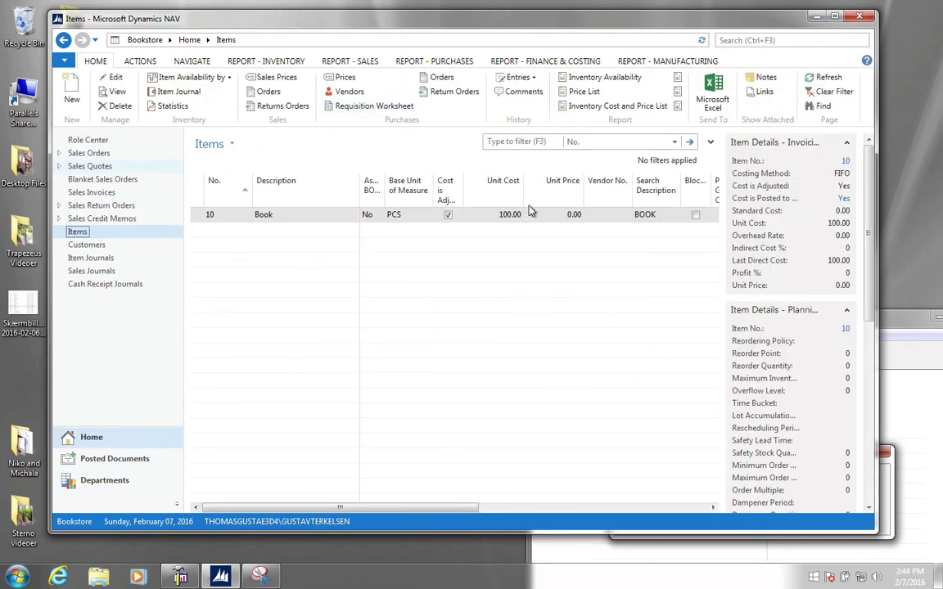
left_click(300, 220)
double_click(300, 220)
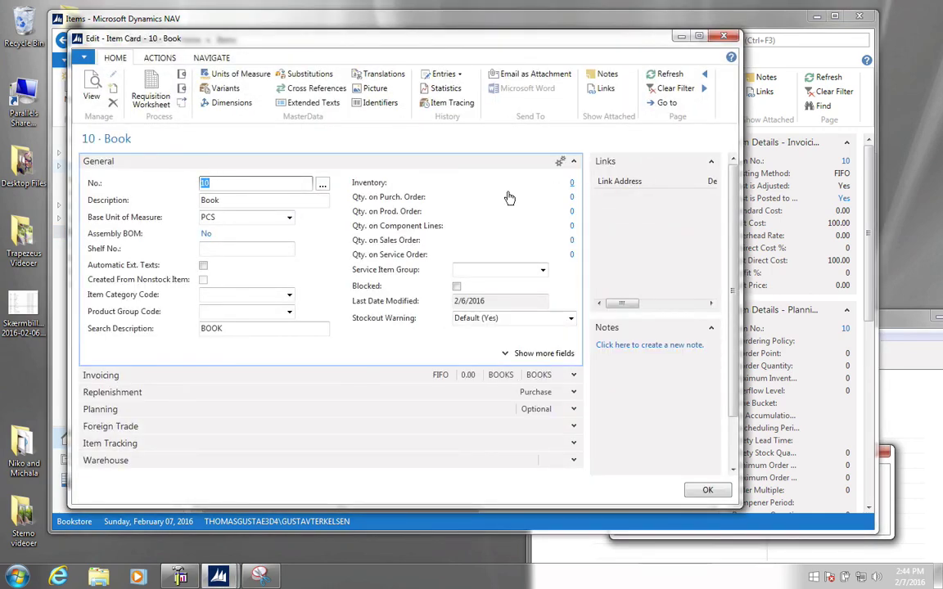
left_click(575, 187)
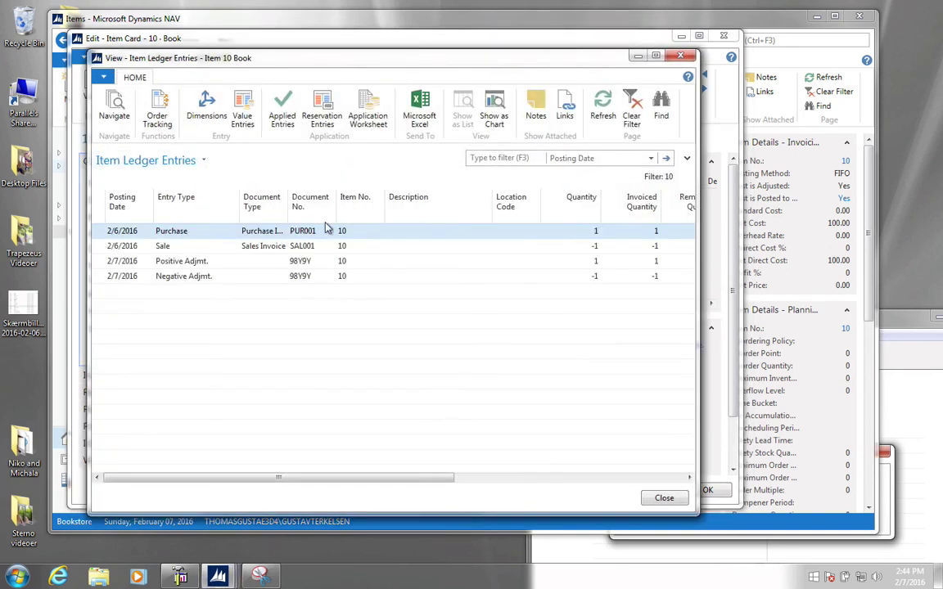